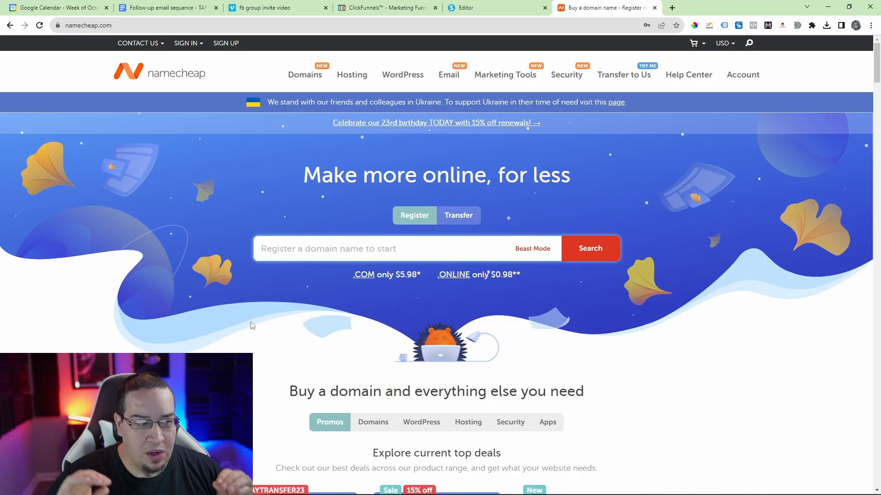
Search for the availability of the domain name fitnesswithjohn
{"action": "type", "text": "fi"}
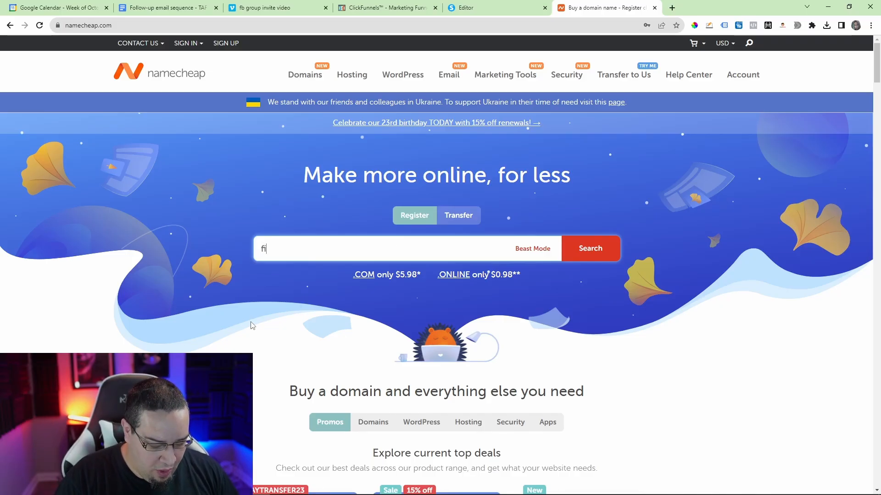
{"action": "type", "text": "tnesswith"}
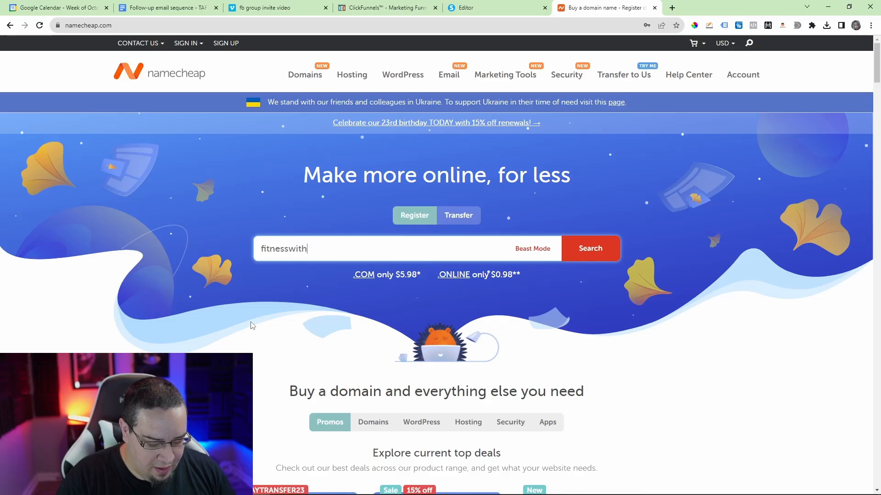
{"action": "type", "text": "john"}
{"action": "key", "text": "Return"}
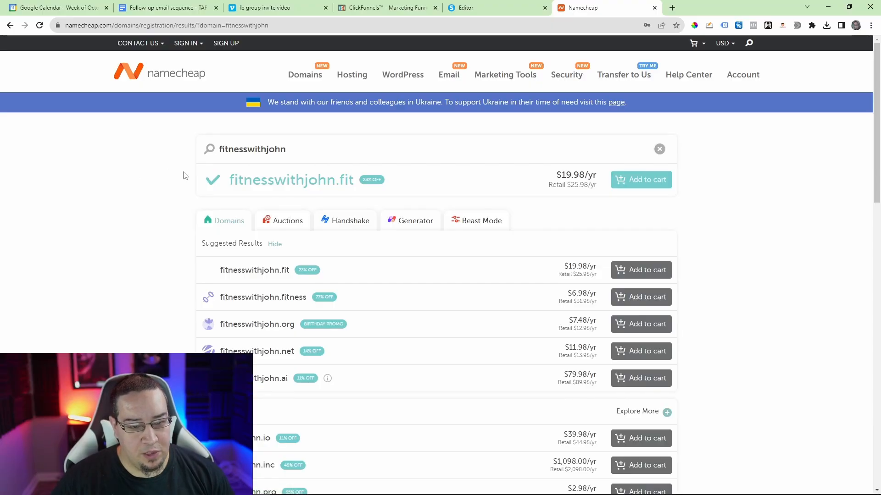
Return to the home page and search for the domain name loseweightwithjohntheman
{"action": "left_click", "coordinate": [8, 26]}
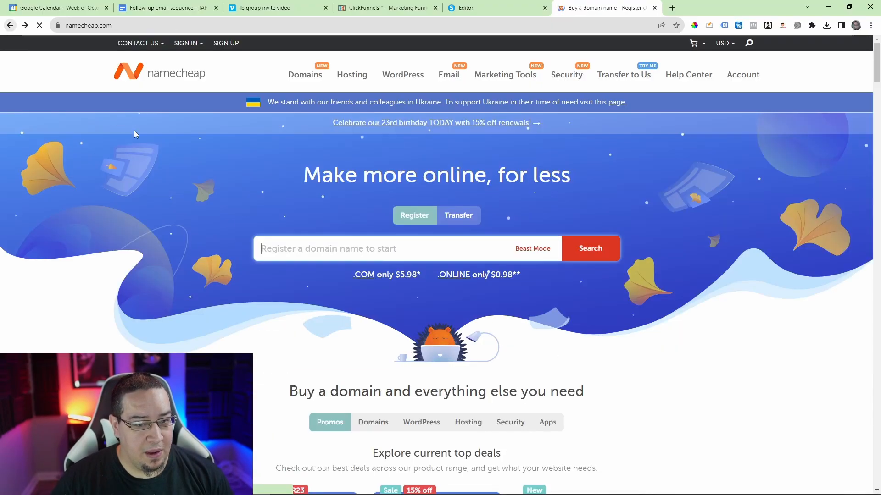
{"action": "left_click", "coordinate": [318, 255]}
{"action": "type", "text": "loseweightwith"}
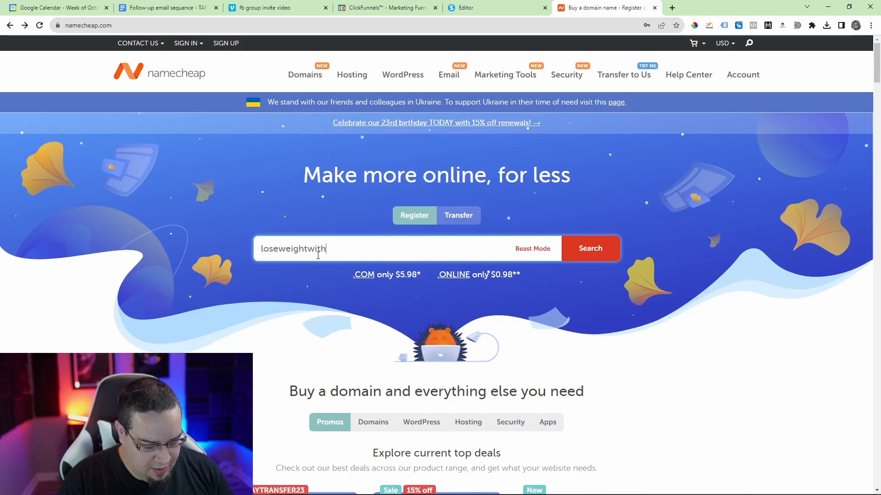
{"action": "type", "text": "johntheman"}
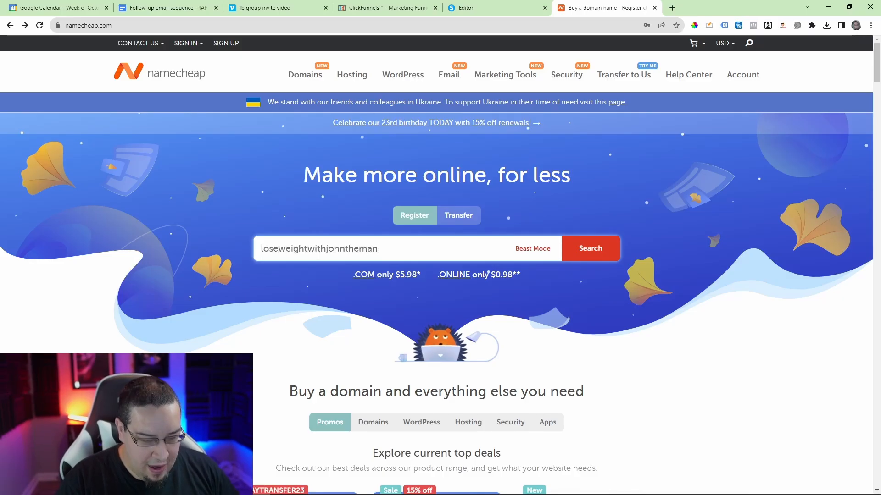
{"action": "key", "text": "Return"}
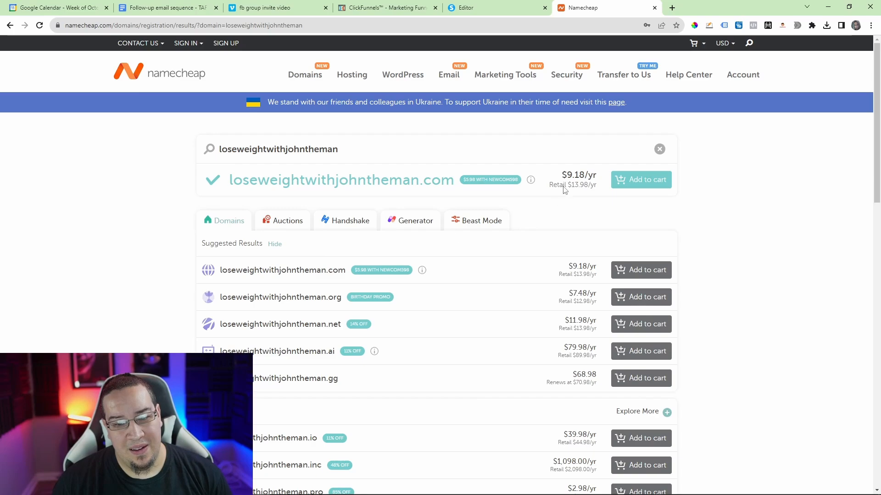
Search for the domain name makemoneywithsally from the home page and review the .com option in the suggested results
{"action": "left_click", "coordinate": [9, 26]}
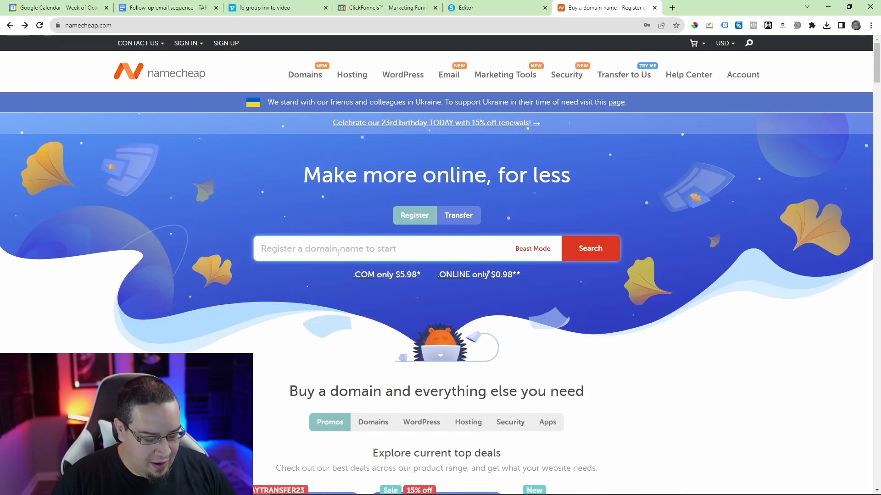
{"action": "type", "text": "make"}
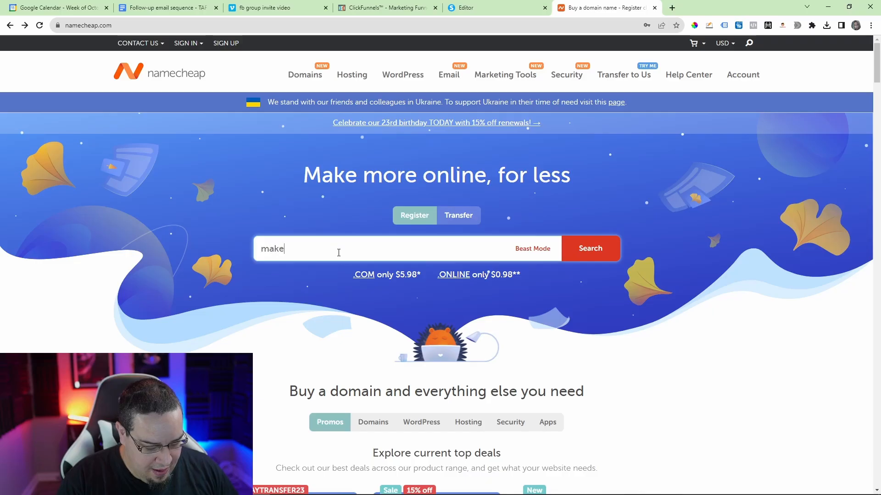
{"action": "type", "text": "moneywithsally"}
{"action": "key", "text": "Return"}
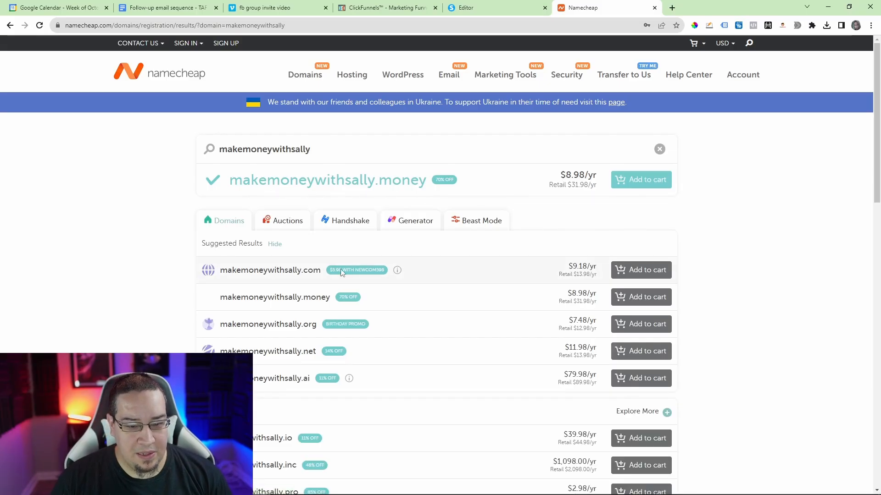
{"action": "scroll", "coordinate": [275, 257], "scroll_direction": "down", "scroll_amount": 1}
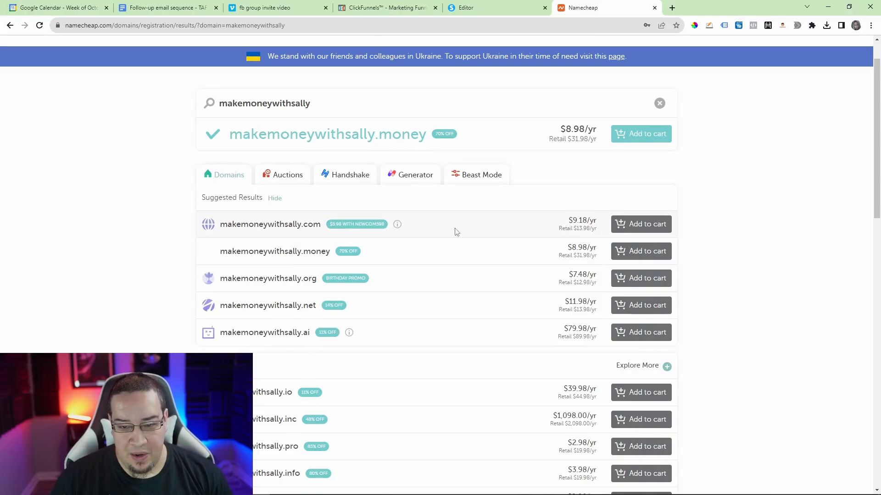
{"action": "left_click_drag", "start_coordinate": [228, 225], "coordinate": [361, 225]}
{"action": "scroll", "coordinate": [173, 139], "scroll_direction": "up", "scroll_amount": 1}
Go back to the home page, search for the domain name makemoenywithdavidtheking and look through the results
{"action": "left_click", "coordinate": [10, 25]}
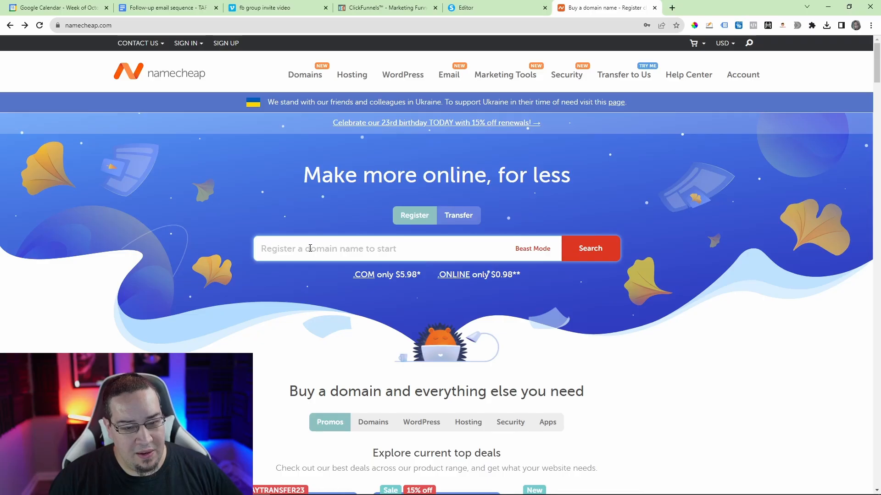
{"action": "type", "text": "make mo"}
{"action": "type", "text": "moenywithda"}
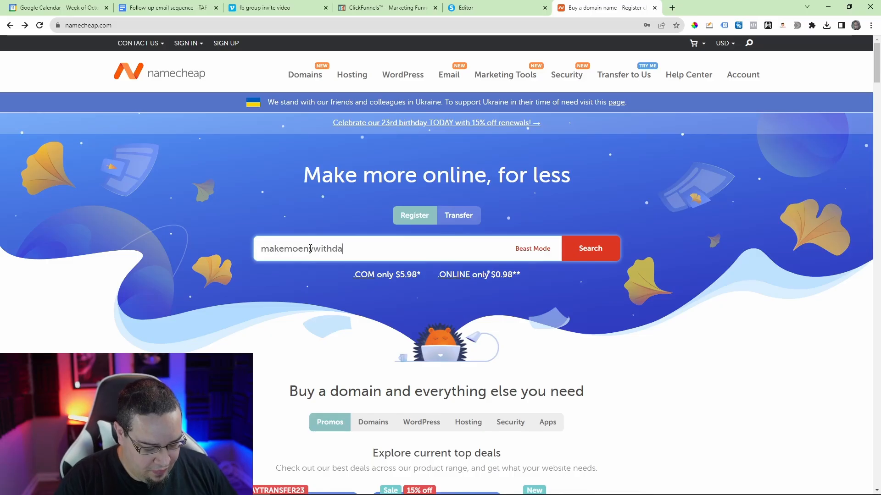
{"action": "type", "text": "vidtheking"}
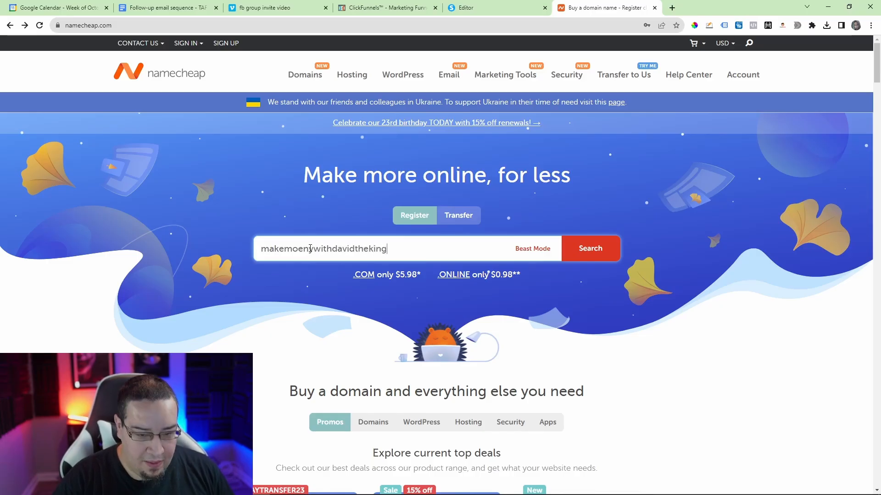
{"action": "key", "text": "Return"}
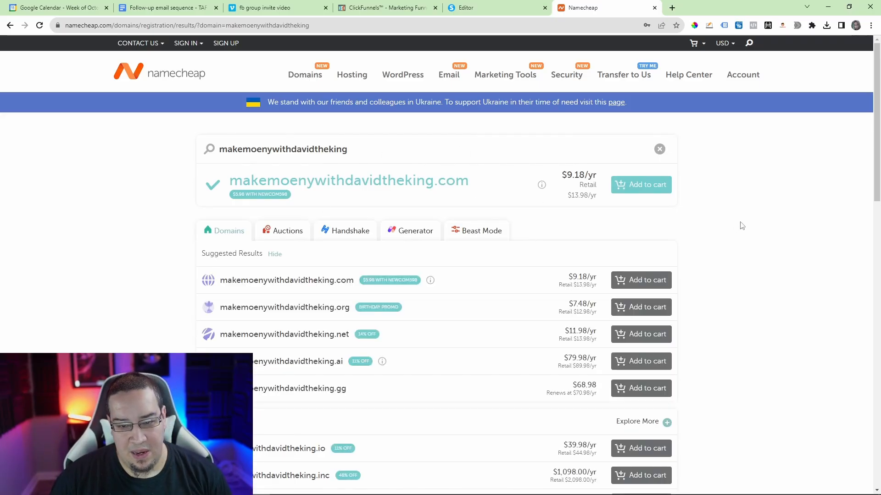
{"action": "scroll", "coordinate": [742, 225], "scroll_direction": "down", "scroll_amount": 2}
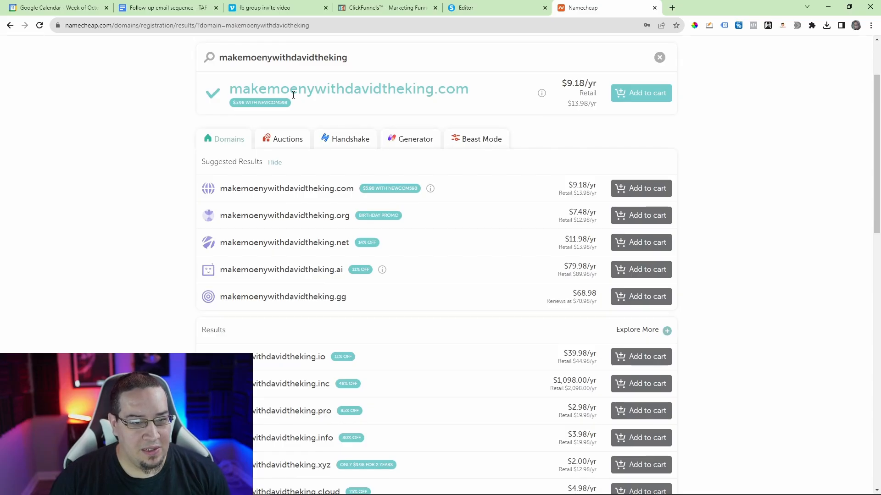
Search for the domain name makemoneywithdavid from the home page and review which extensions are offered
{"action": "left_click", "coordinate": [9, 25]}
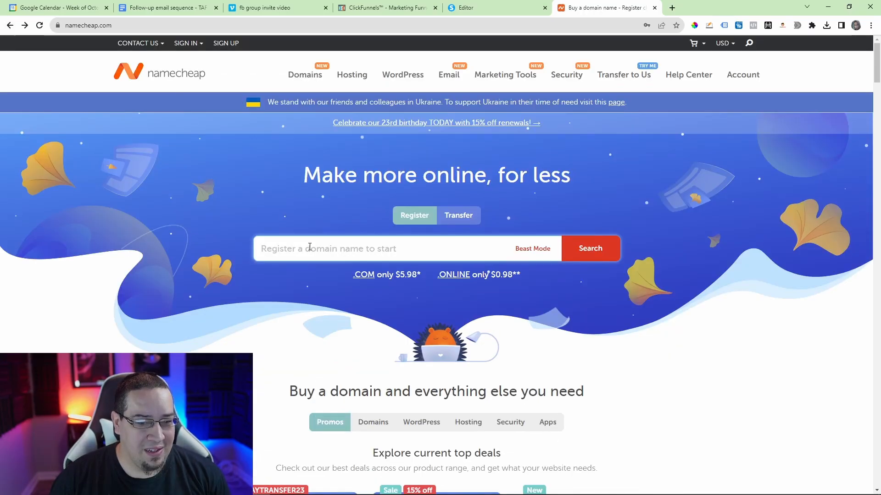
{"action": "left_click", "coordinate": [310, 247]}
{"action": "type", "text": "makemoney"}
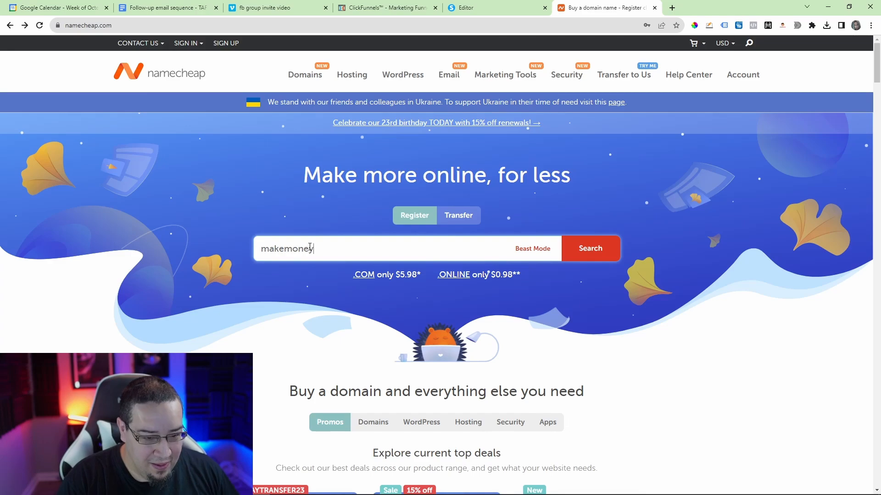
{"action": "type", "text": "david"}
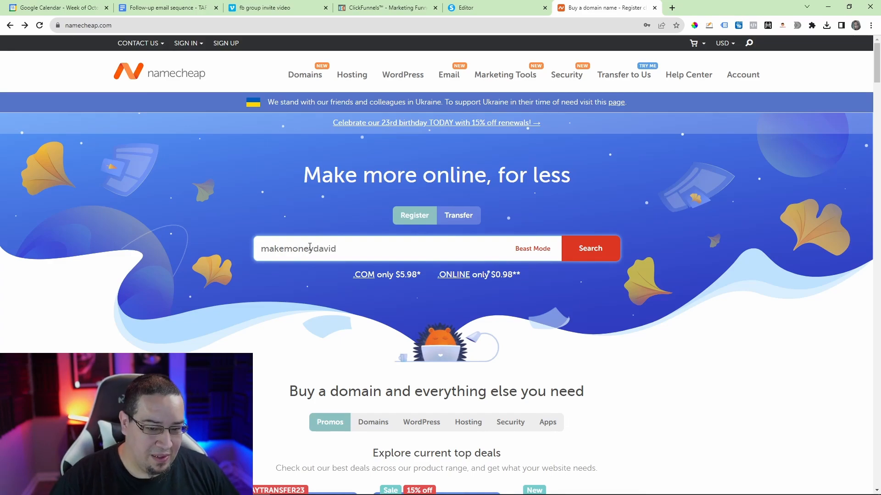
{"action": "key", "text": "BackSpace"}
{"action": "key", "text": "BackSpace"}
{"action": "key", "text": "BackSpace"}
{"action": "key", "text": "BackSpace"}
{"action": "key", "text": "BackSpace"}
{"action": "type", "text": "withdavid"}
{"action": "key", "text": "Return"}
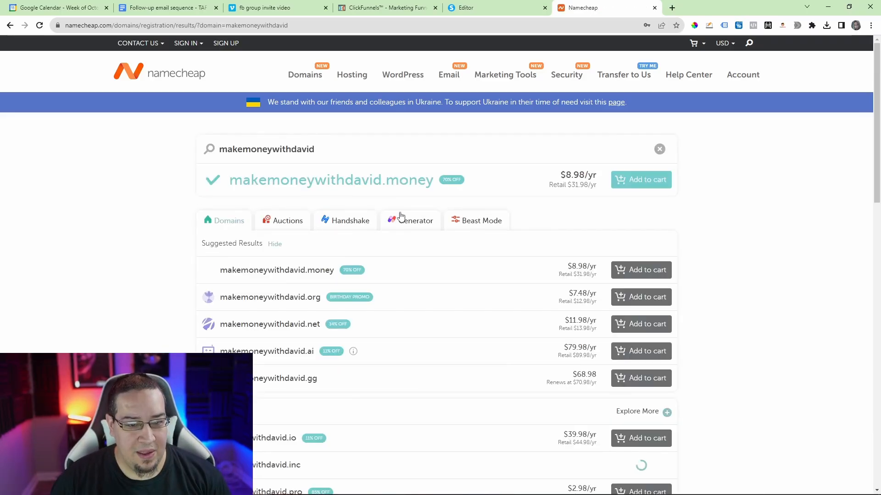
{"action": "scroll", "coordinate": [284, 293], "scroll_direction": "down", "scroll_amount": 2}
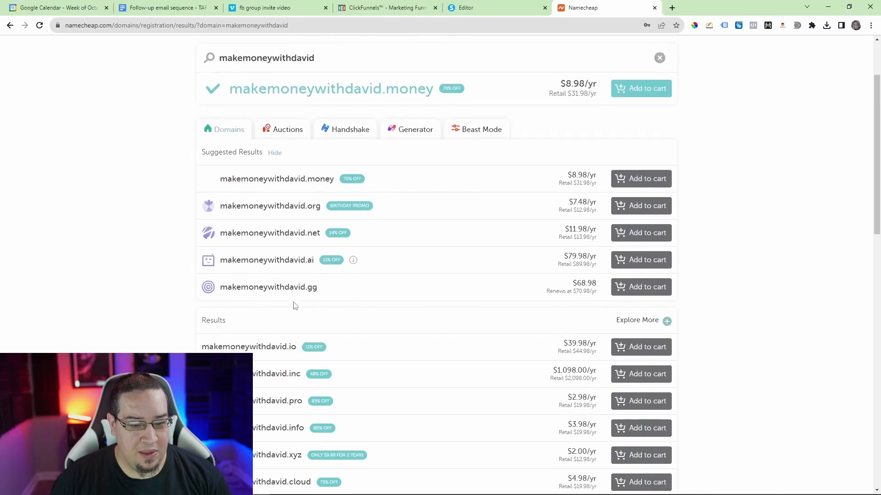
{"action": "scroll", "coordinate": [289, 285], "scroll_direction": "up", "scroll_amount": 2}
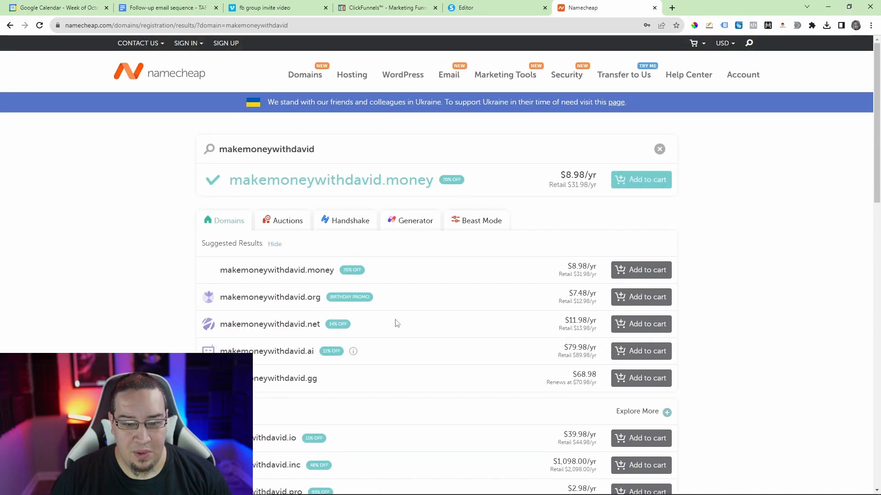
{"action": "scroll", "coordinate": [317, 303], "scroll_direction": "down", "scroll_amount": 1}
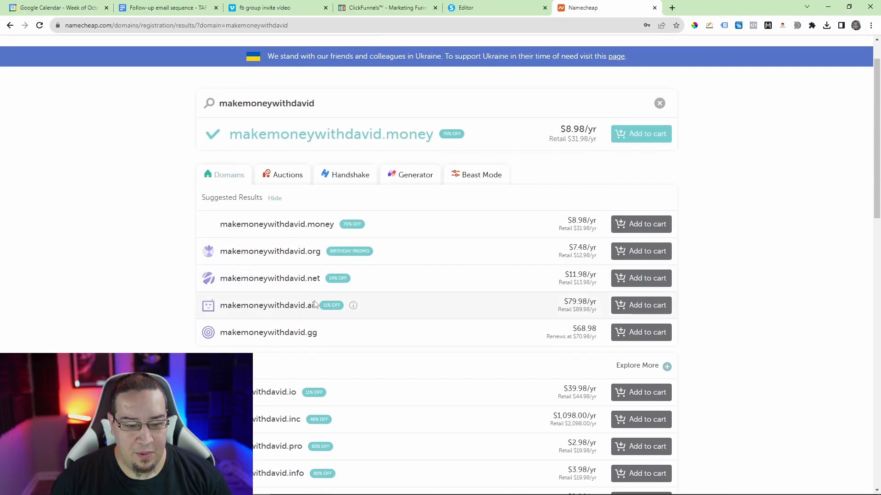
Return to the home page and search for the domain name makemoneywithdavidtheguy
{"action": "left_click", "coordinate": [9, 25]}
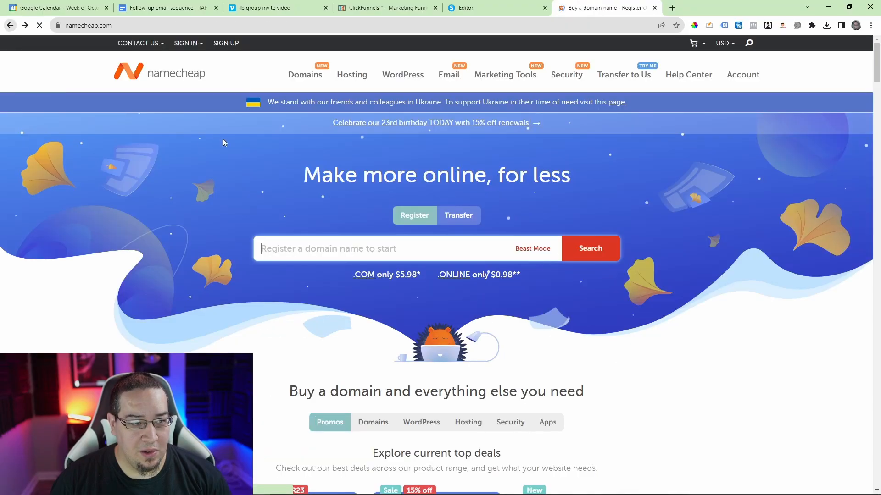
{"action": "left_click", "coordinate": [355, 248]}
{"action": "type", "text": "makemoney"}
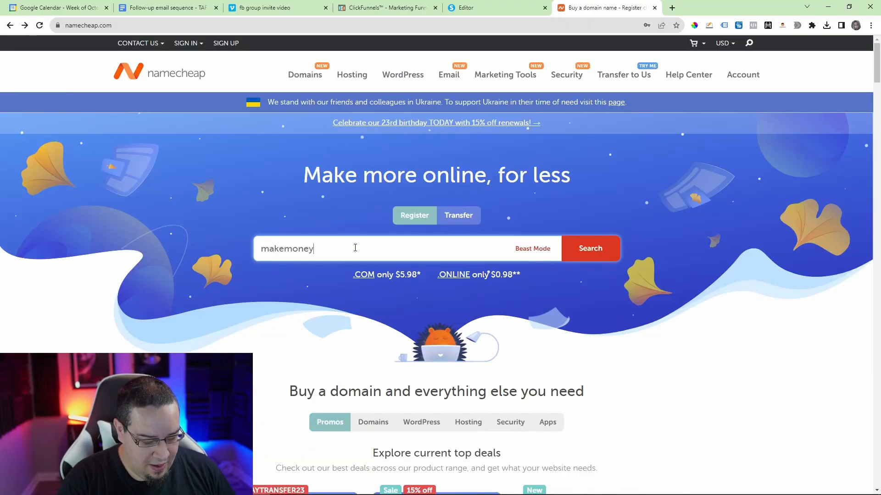
{"action": "type", "text": "withdavidthe"}
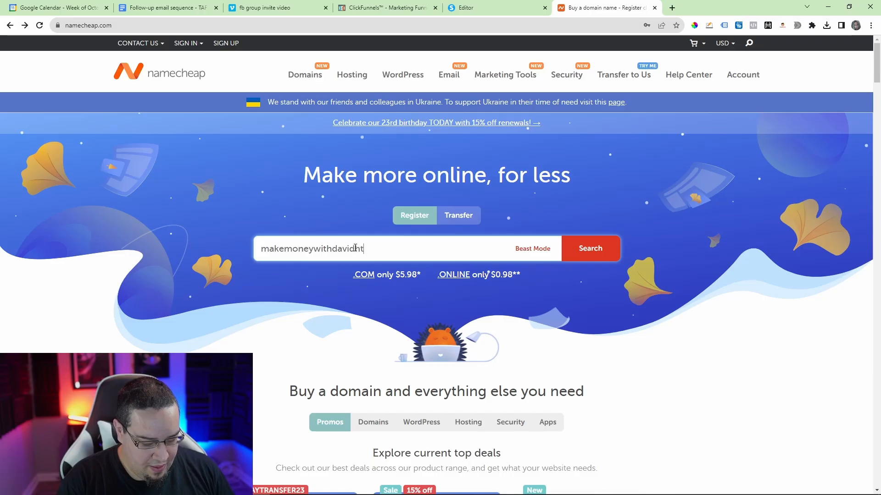
{"action": "type", "text": "guy"}
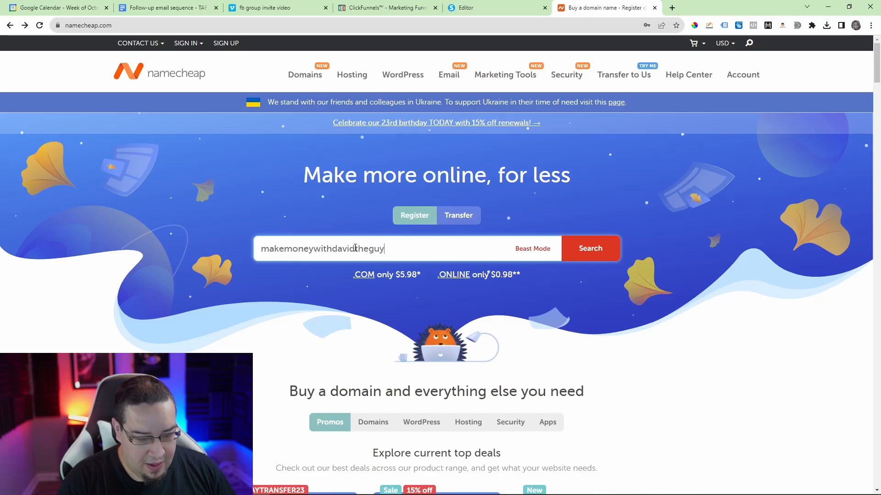
{"action": "left_click", "coordinate": [592, 248]}
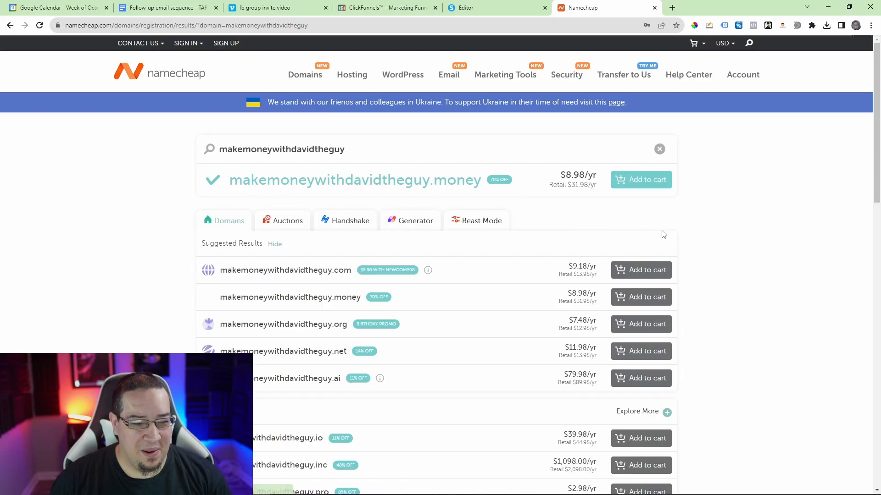
Add makemoneywithdavidtheguy.com to the cart and review the add-ons frequently bought together with it
{"action": "left_click", "coordinate": [646, 271]}
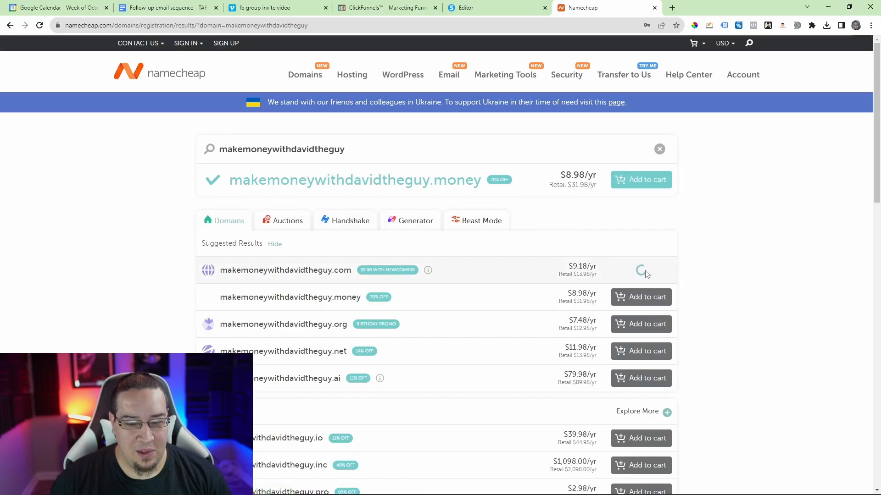
{"action": "scroll", "coordinate": [802, 266], "scroll_direction": "down", "scroll_amount": 2}
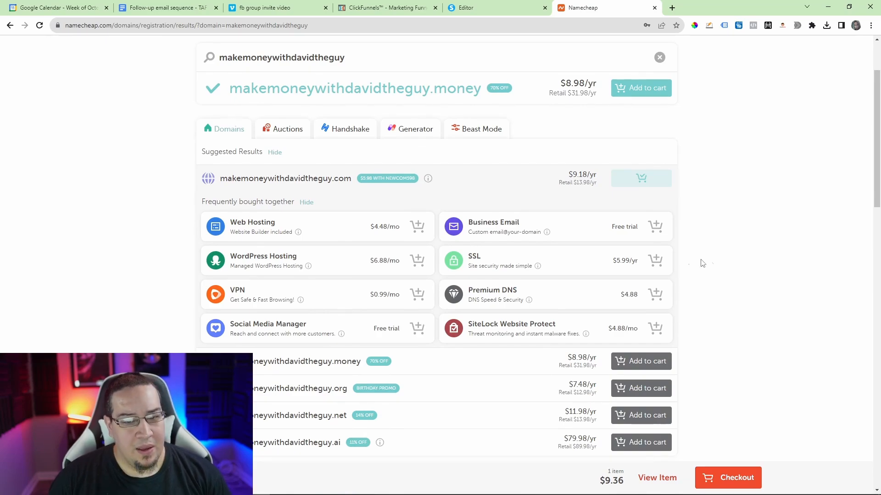
{"action": "mouse_move", "coordinate": [539, 265]}
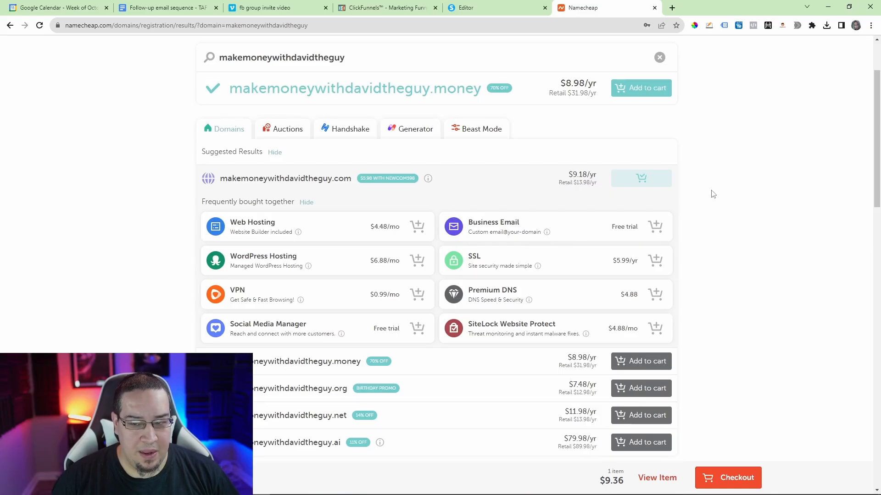
Circle the Business Email add-on with a freehand red line and close the page annotation tool
{"action": "left_click", "coordinate": [710, 25]}
{"action": "mouse_move", "coordinate": [495, 208]}
{"action": "left_mouse_down"}
{"action": "mouse_move", "coordinate": [439, 231]}
{"action": "mouse_move", "coordinate": [542, 250]}
{"action": "mouse_move", "coordinate": [527, 219]}
{"action": "mouse_move", "coordinate": [497, 209]}
{"action": "left_mouse_up"}
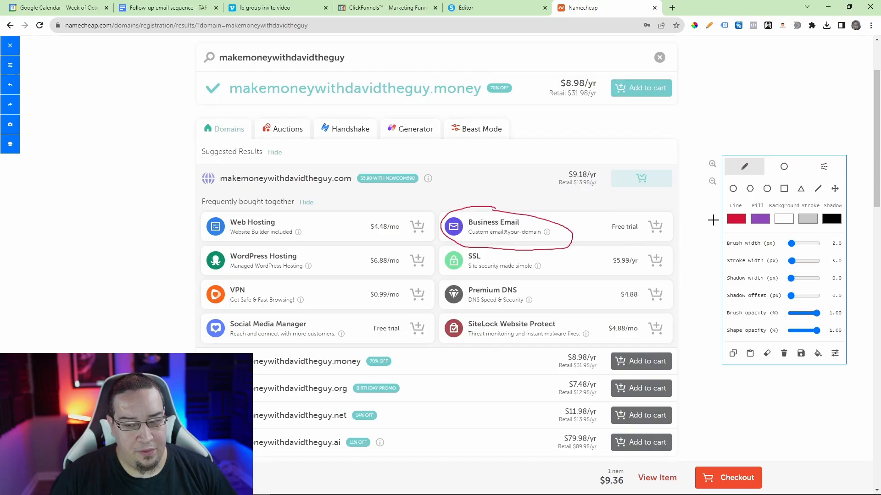
{"action": "left_click", "coordinate": [6, 46]}
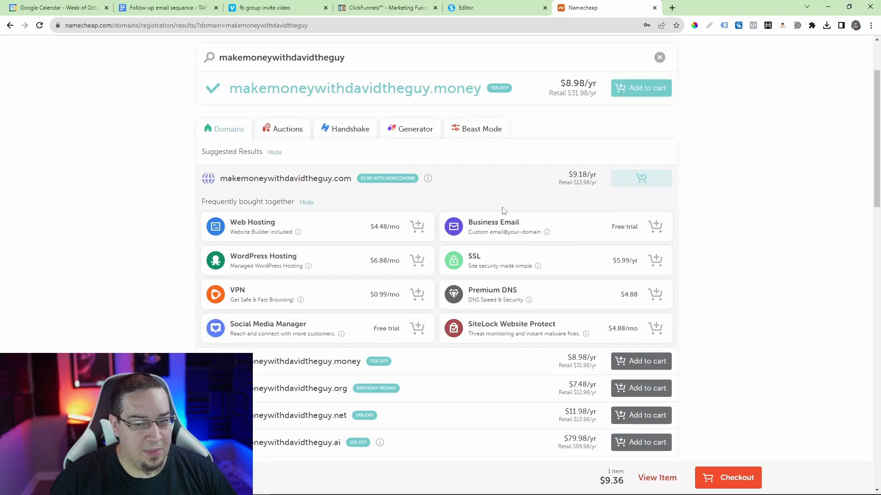
Add the Business Email free trial to the cart and view the cart items
{"action": "left_click", "coordinate": [655, 227]}
{"action": "scroll", "coordinate": [748, 246], "scroll_direction": "down", "scroll_amount": 3}
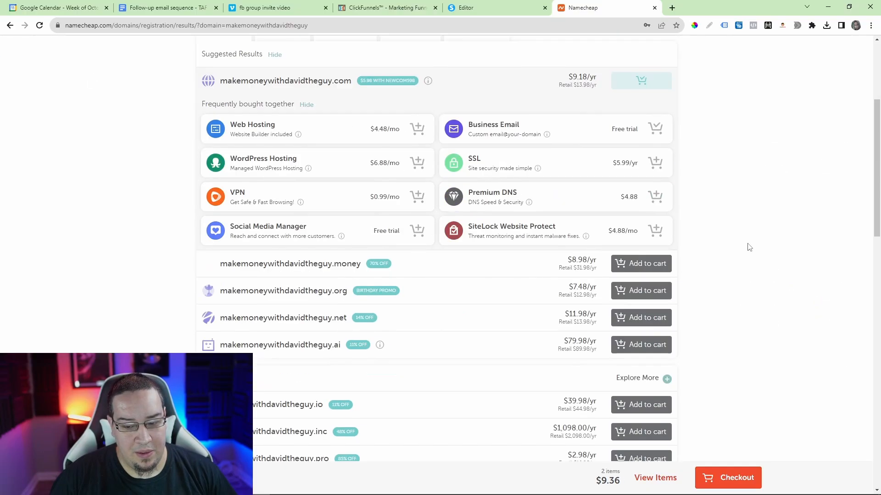
{"action": "left_click", "coordinate": [655, 479]}
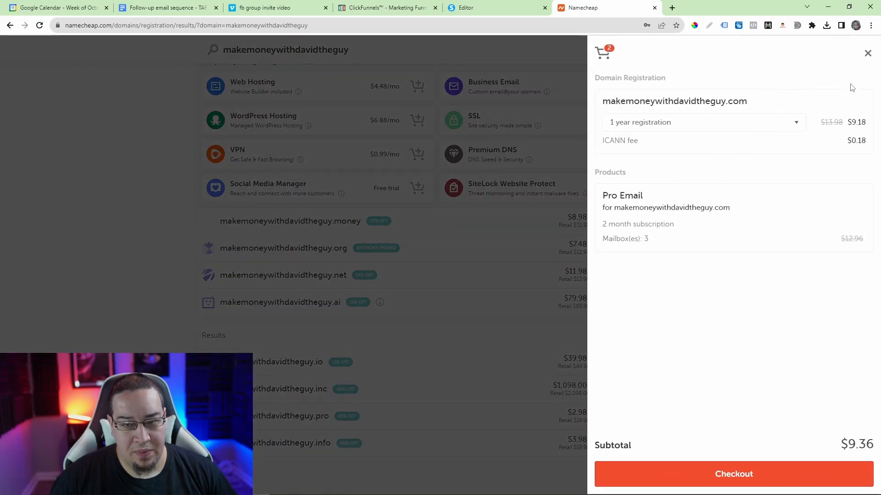
Proceed to checkout with the cart contents and highlight the Domain Registration heading on the shopping cart page
{"action": "left_click", "coordinate": [867, 54]}
{"action": "left_click", "coordinate": [712, 482]}
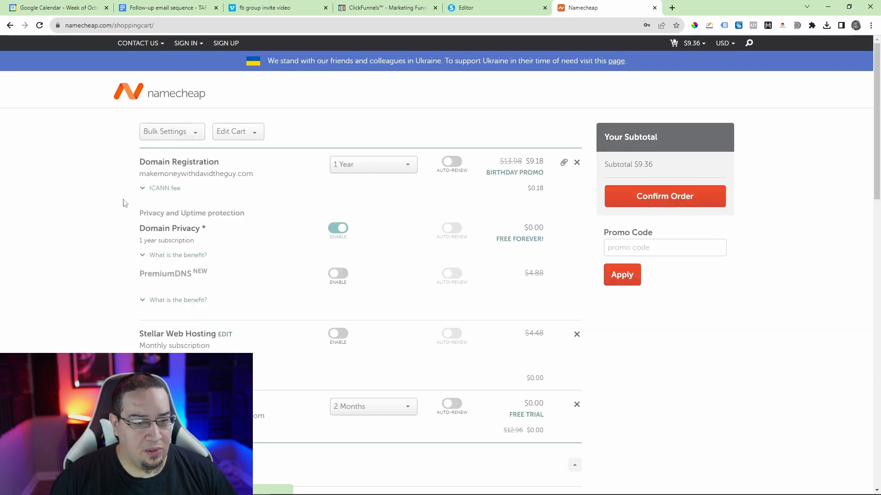
{"action": "left_click_drag", "start_coordinate": [134, 163], "coordinate": [219, 162]}
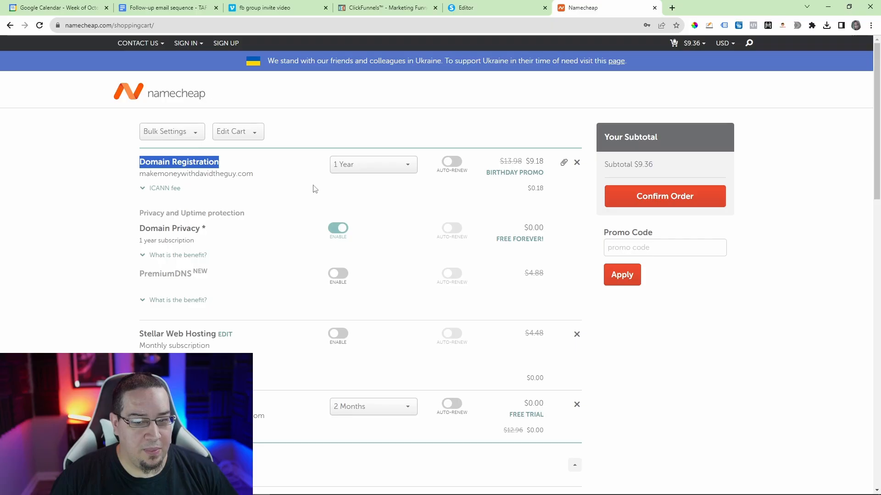
Set the domain registration term to 4 Years to compare its price, and return it to 1 Year
{"action": "left_click", "coordinate": [404, 166]}
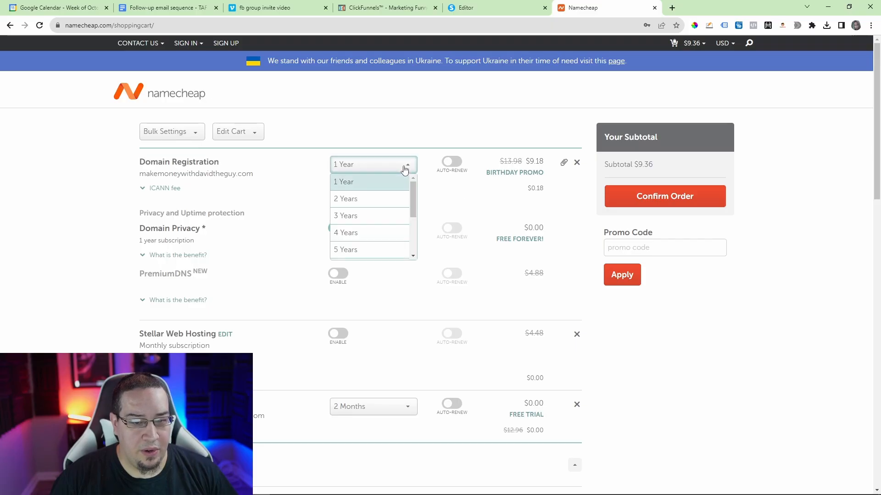
{"action": "left_click", "coordinate": [368, 233]}
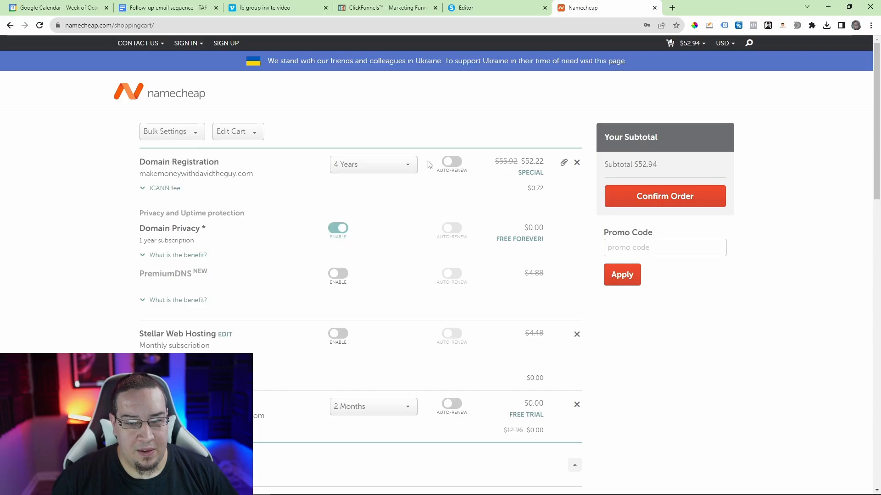
{"action": "left_click", "coordinate": [414, 166]}
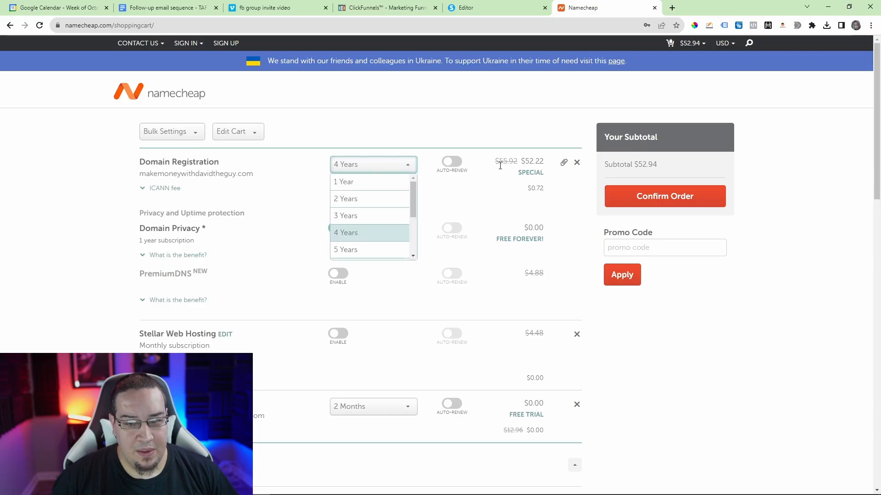
{"action": "left_click", "coordinate": [381, 167]}
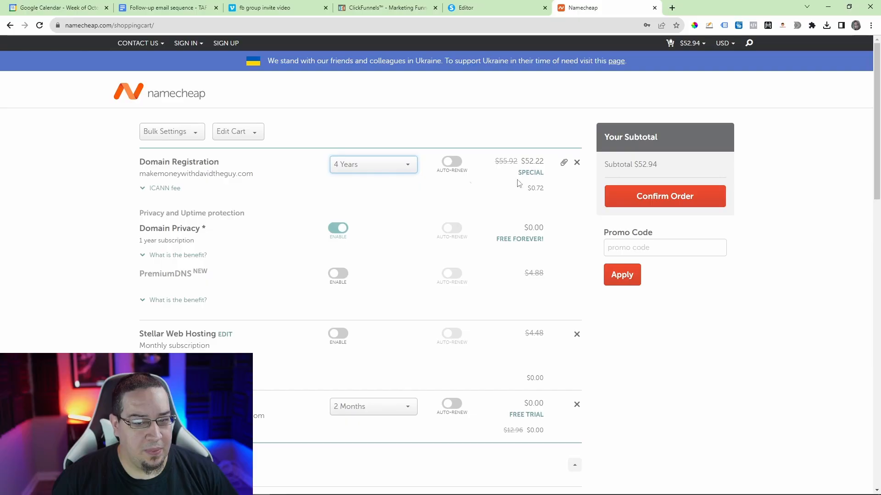
{"action": "left_click", "coordinate": [411, 167]}
{"action": "left_click", "coordinate": [410, 168]}
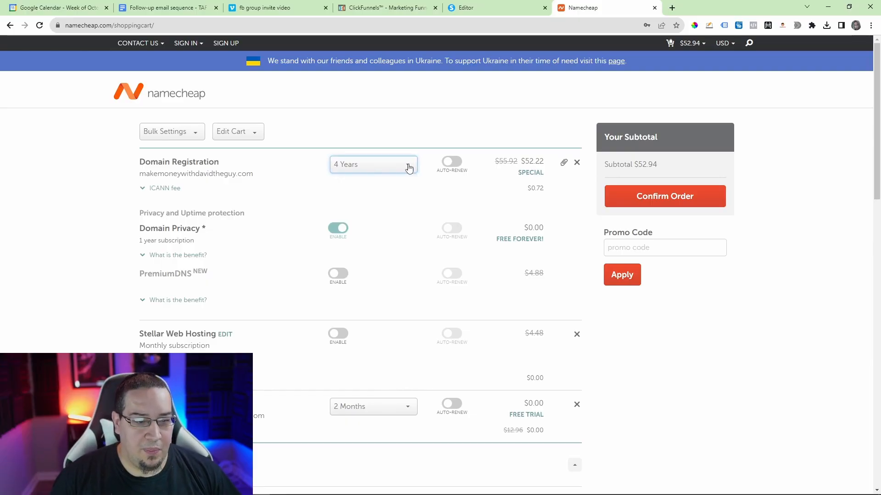
{"action": "left_click", "coordinate": [353, 165]}
{"action": "left_click", "coordinate": [362, 176]}
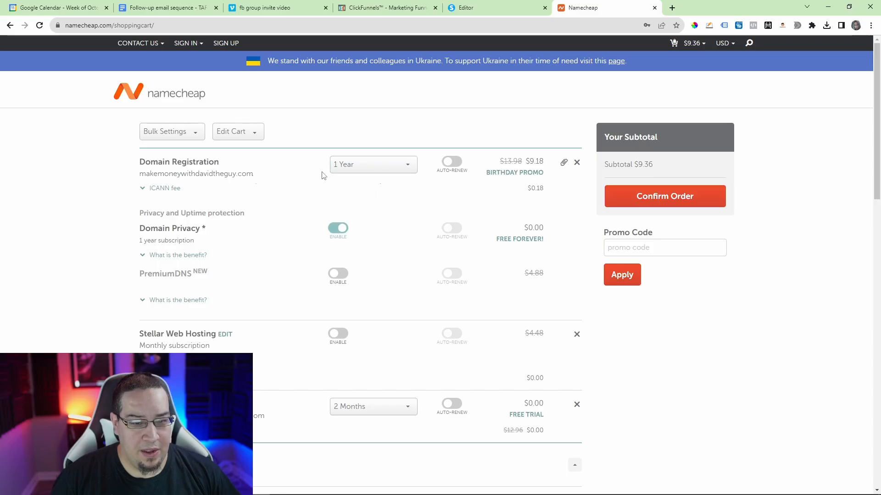
Set the Pro Email subscription term to 1 Year in the shopping cart
{"action": "scroll", "coordinate": [120, 230], "scroll_direction": "down", "scroll_amount": 2}
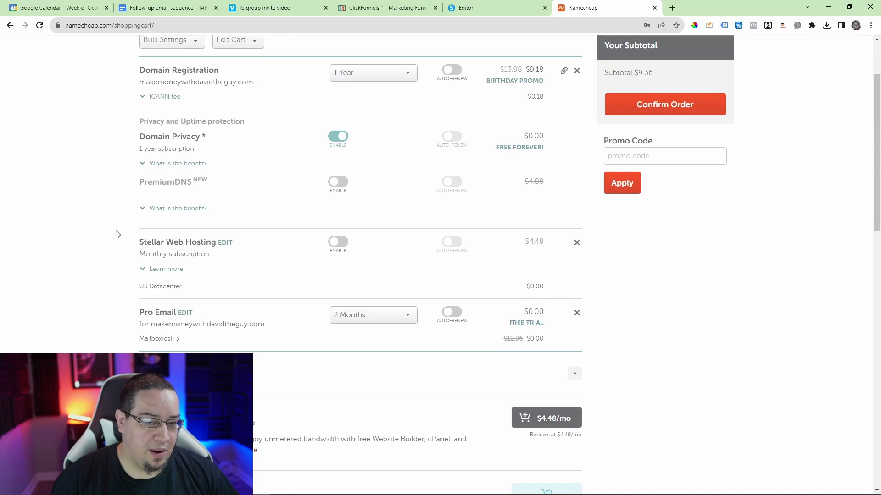
{"action": "scroll", "coordinate": [121, 229], "scroll_direction": "down", "scroll_amount": 1}
{"action": "scroll", "coordinate": [131, 227], "scroll_direction": "up", "scroll_amount": 2}
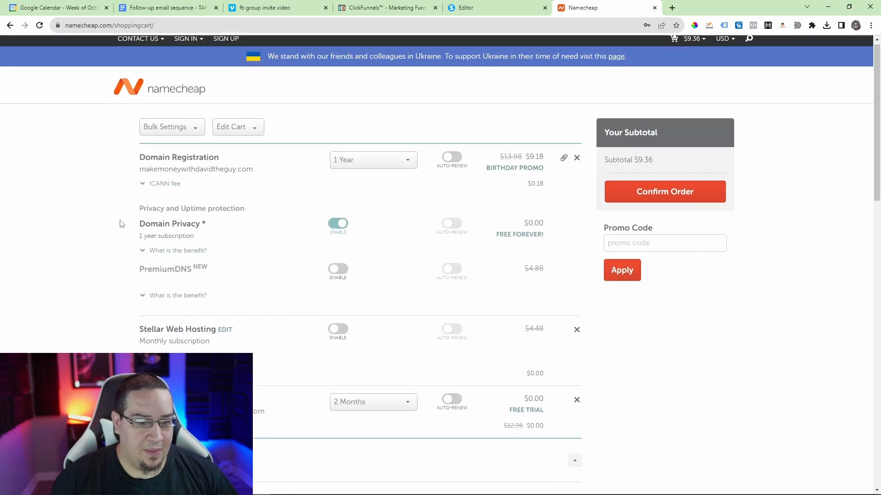
{"action": "scroll", "coordinate": [128, 228], "scroll_direction": "down", "scroll_amount": 3}
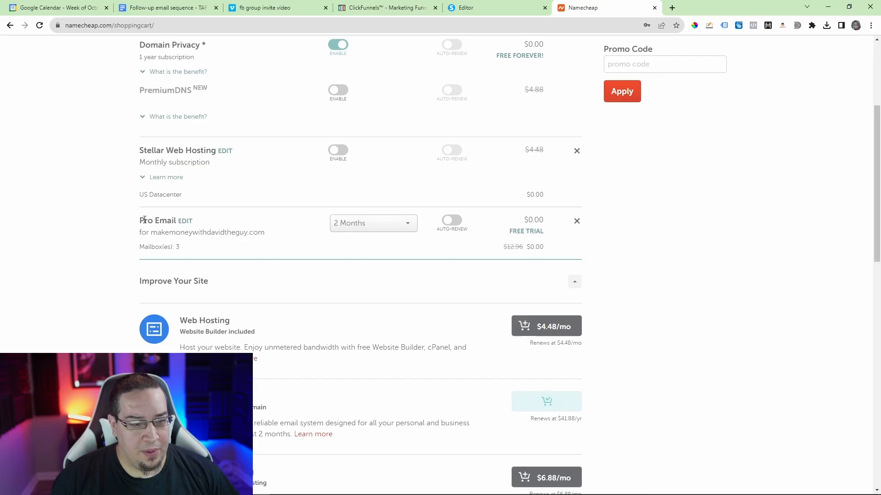
{"action": "scroll", "coordinate": [293, 229], "scroll_direction": "up", "scroll_amount": 3}
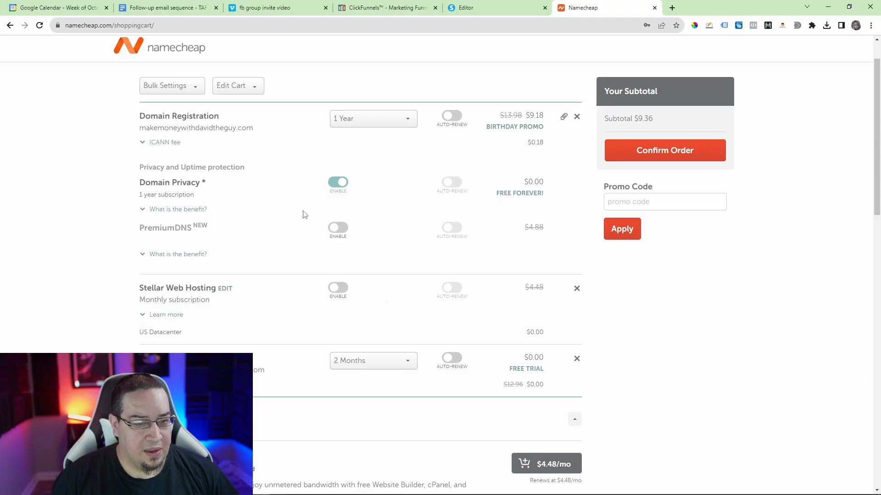
{"action": "scroll", "coordinate": [370, 289], "scroll_direction": "down", "scroll_amount": 3}
{"action": "left_click", "coordinate": [369, 224]}
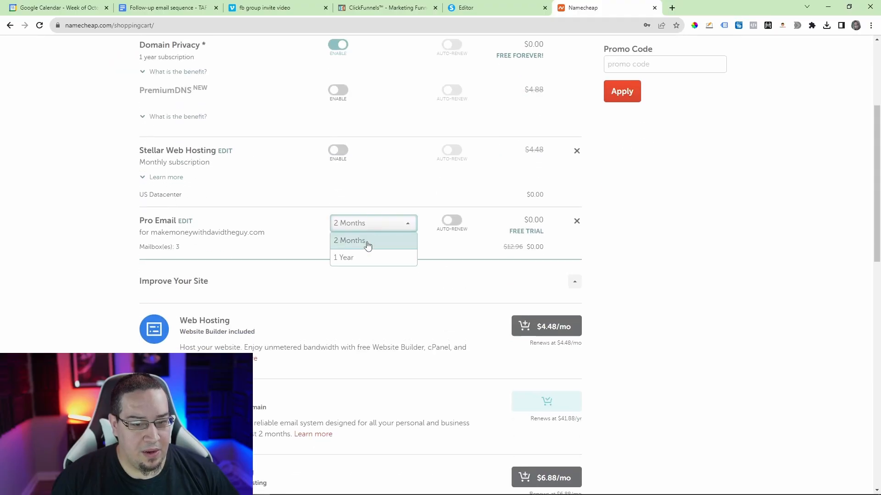
{"action": "left_click", "coordinate": [339, 259]}
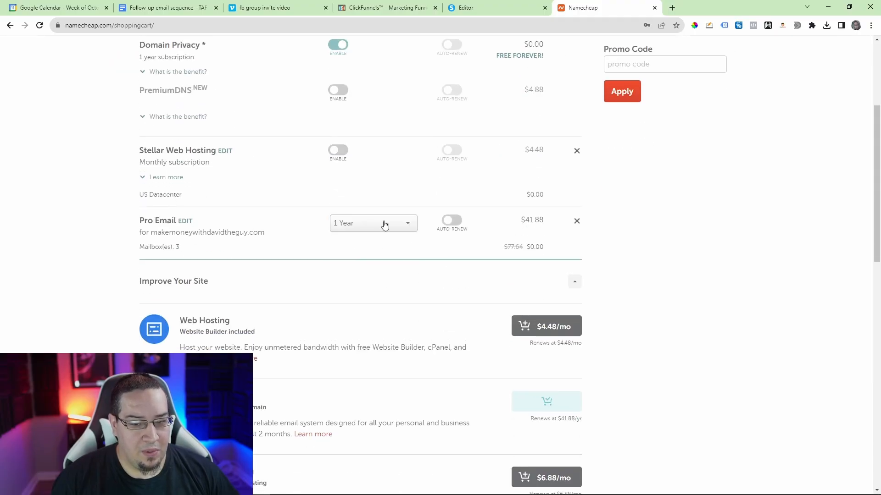
Examine which domain Pro Email applies to, the extra services offered under Improve Your Site, and the cart items
{"action": "left_click_drag", "start_coordinate": [157, 232], "coordinate": [277, 234]}
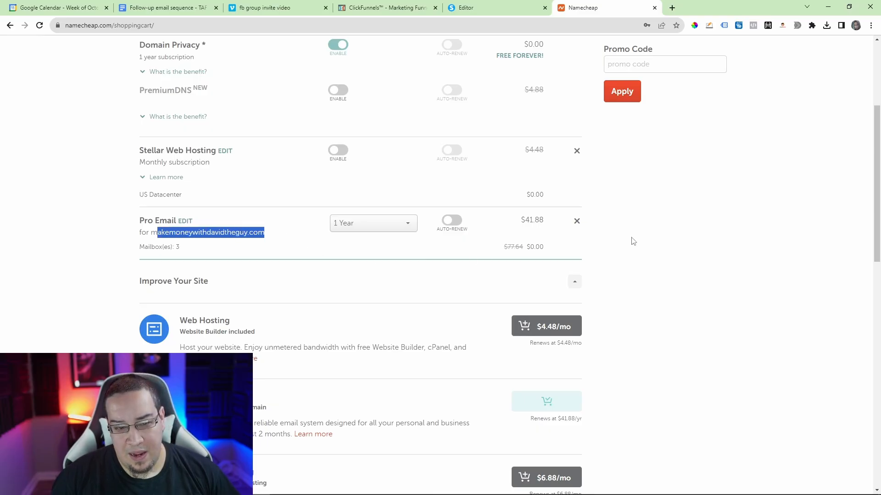
{"action": "scroll", "coordinate": [658, 239], "scroll_direction": "down", "scroll_amount": 2}
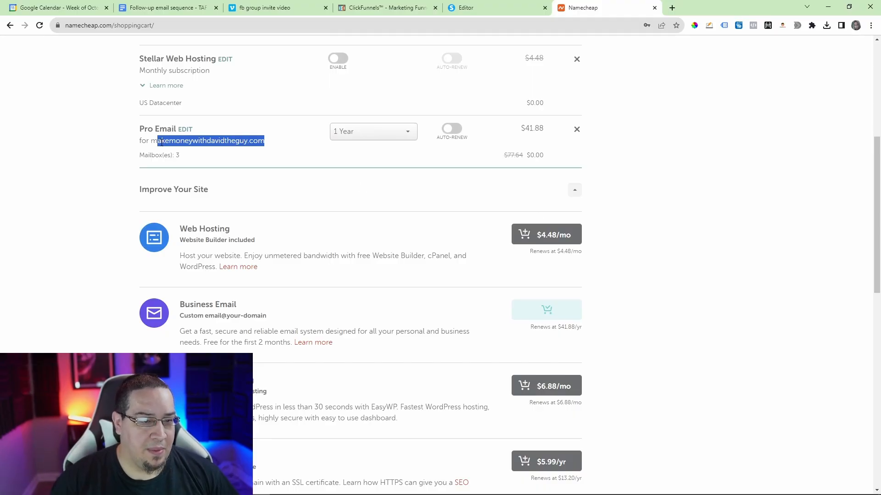
{"action": "left_click_drag", "start_coordinate": [151, 142], "coordinate": [268, 146]}
{"action": "left_click", "coordinate": [306, 152]}
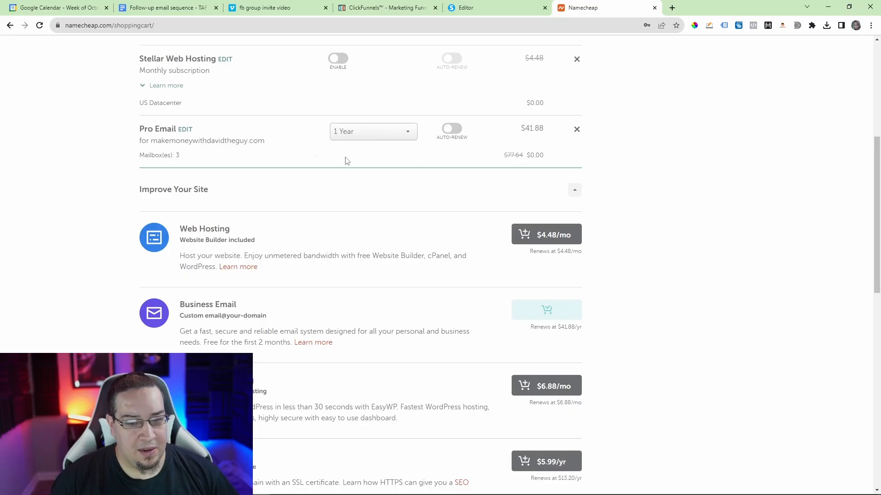
{"action": "scroll", "coordinate": [629, 202], "scroll_direction": "down", "scroll_amount": 2}
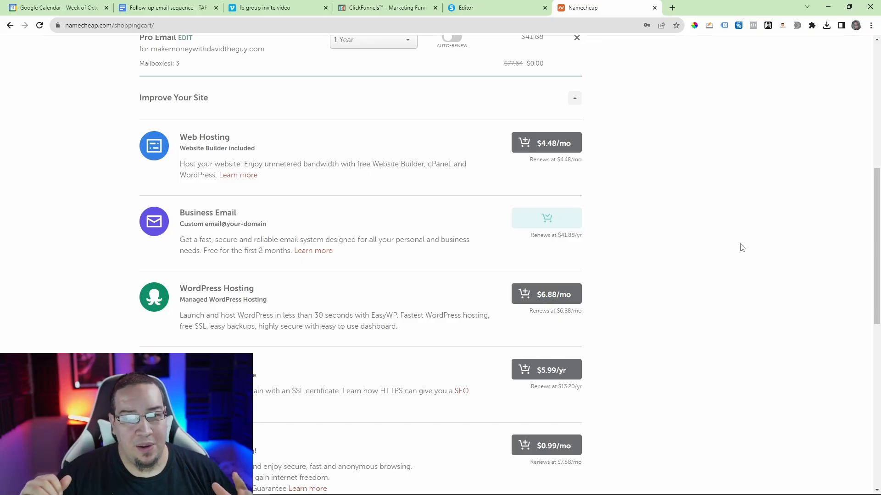
{"action": "scroll", "coordinate": [631, 222], "scroll_direction": "down", "scroll_amount": 3}
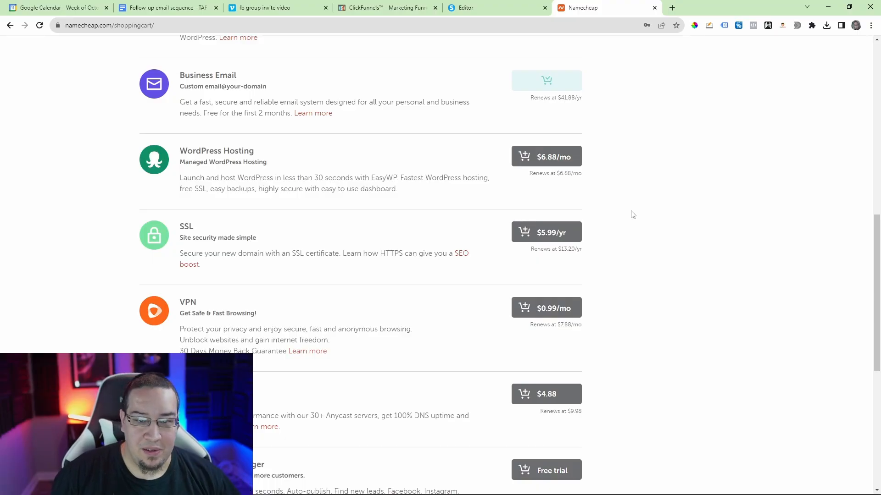
{"action": "scroll", "coordinate": [638, 210], "scroll_direction": "down", "scroll_amount": 7}
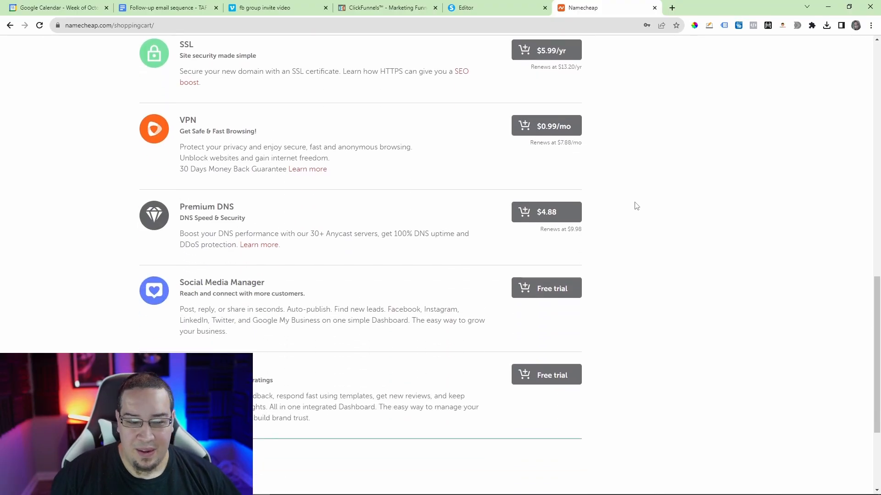
{"action": "scroll", "coordinate": [654, 204], "scroll_direction": "up", "scroll_amount": 15}
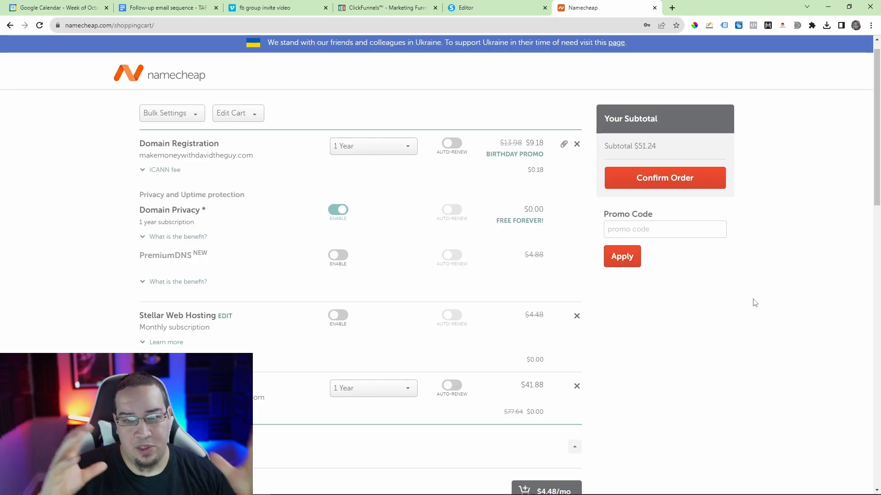
{"action": "scroll", "coordinate": [747, 330], "scroll_direction": "down", "scroll_amount": 2}
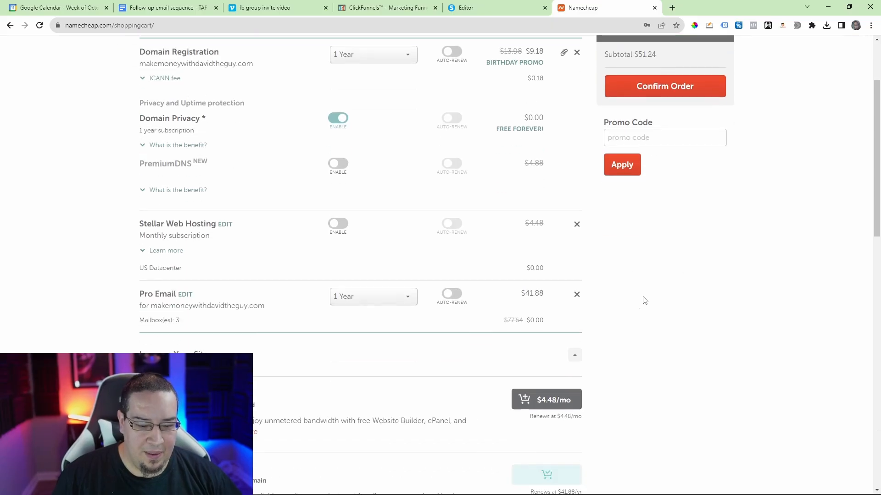
Switch to the systeme.io dashboard and open the Custom domains list in the account settings
{"action": "left_click", "coordinate": [327, 484]}
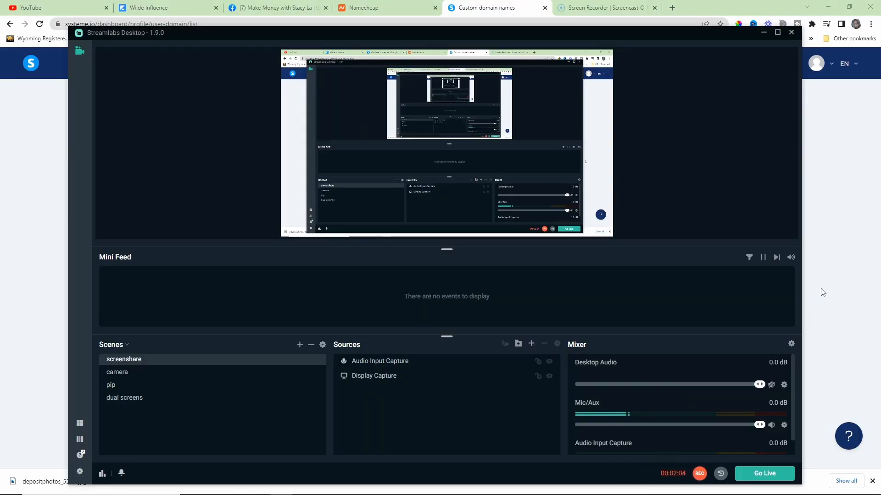
{"action": "left_click", "coordinate": [841, 282]}
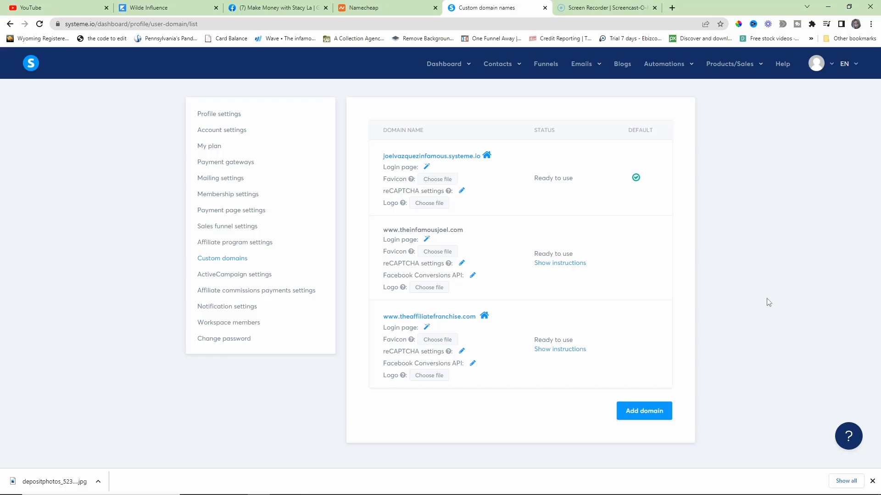
{"action": "mouse_move", "coordinate": [727, 67]}
{"action": "mouse_move", "coordinate": [818, 69]}
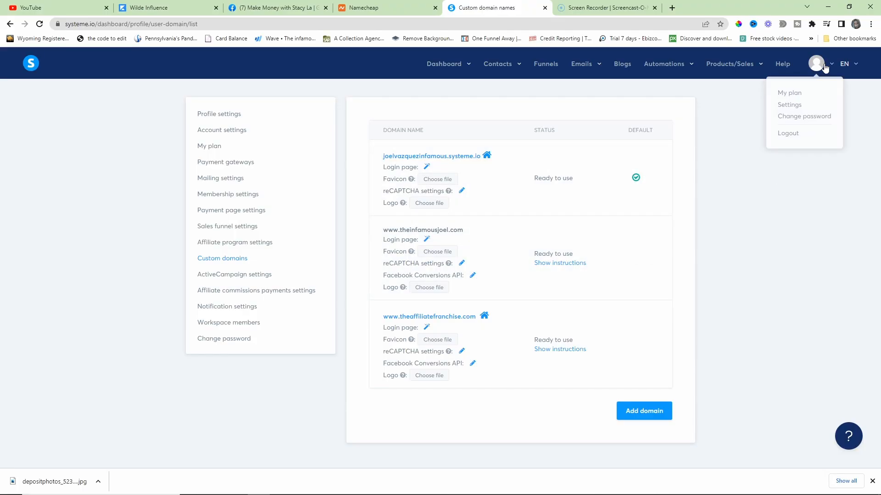
{"action": "left_click", "coordinate": [789, 108]}
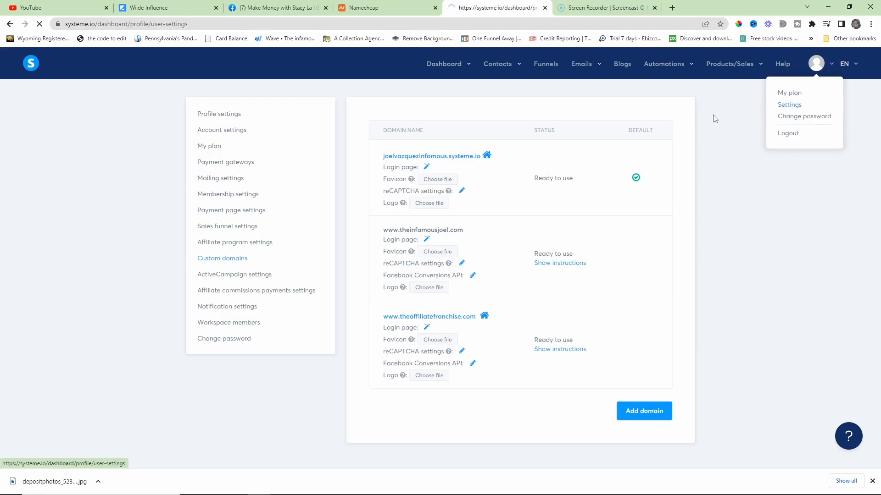
{"action": "left_click", "coordinate": [221, 255]}
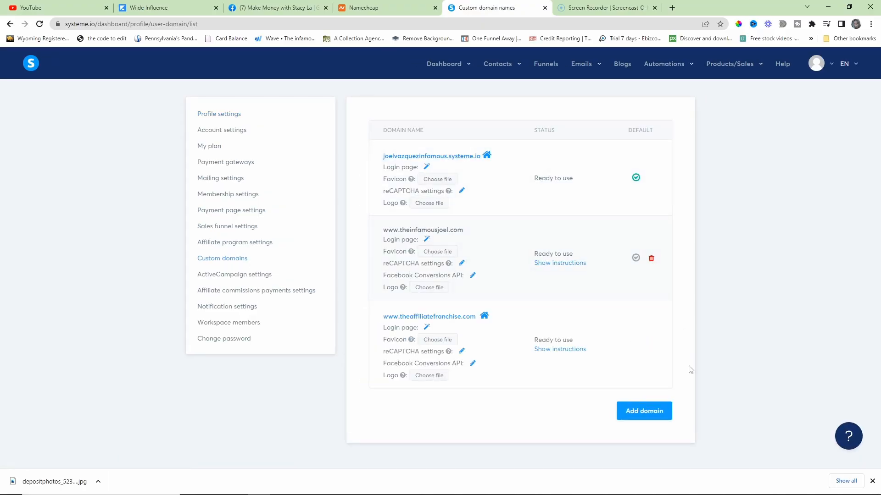
{"action": "left_click", "coordinate": [652, 413]}
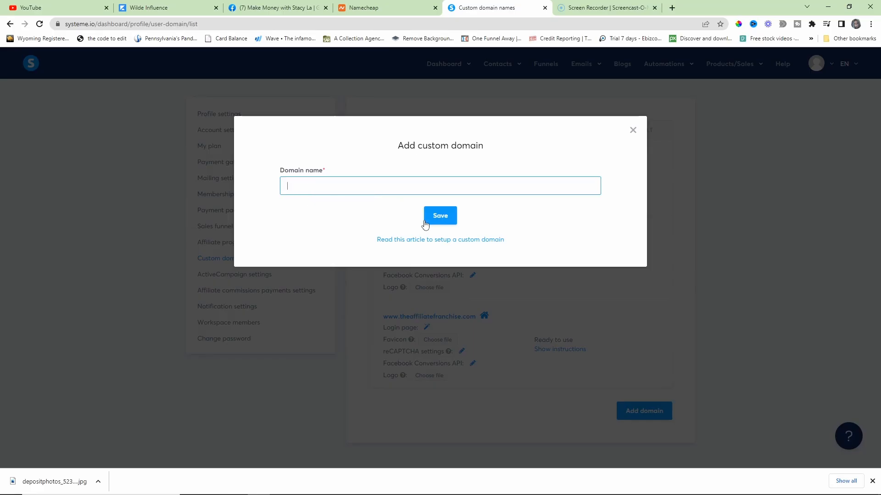
{"action": "left_click", "coordinate": [633, 131]}
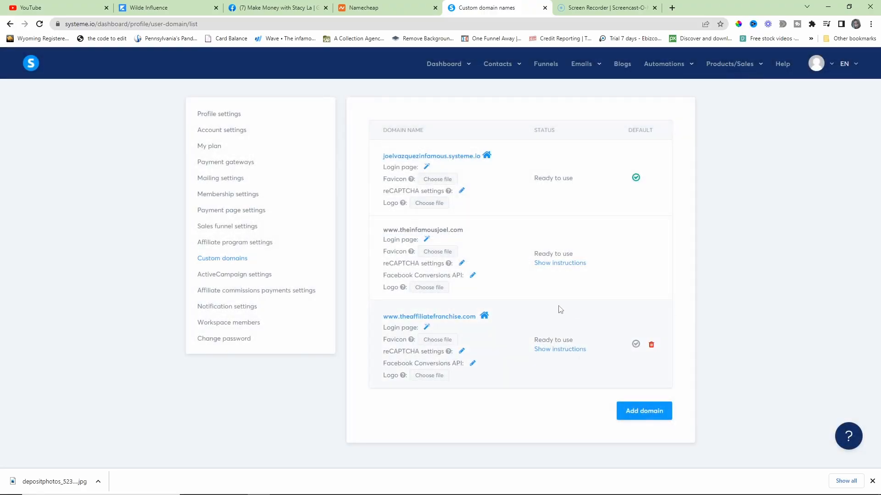
{"action": "left_click", "coordinate": [567, 351]}
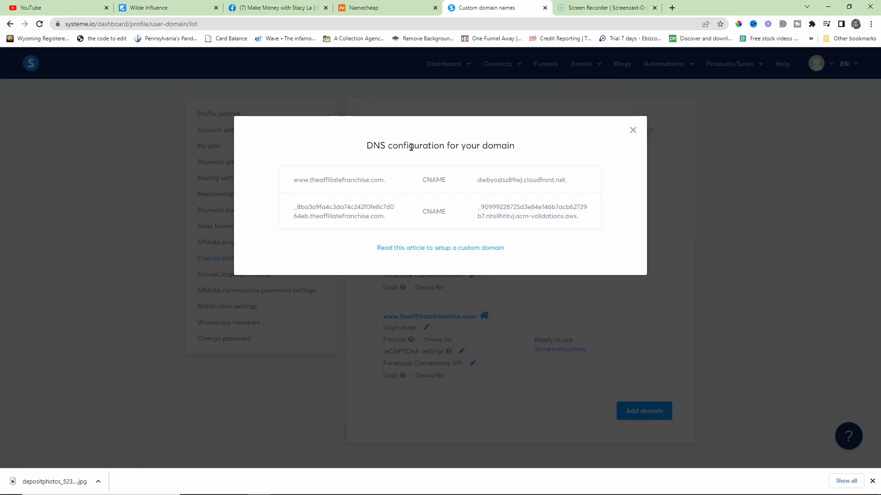
{"action": "left_click_drag", "start_coordinate": [366, 146], "coordinate": [517, 155]}
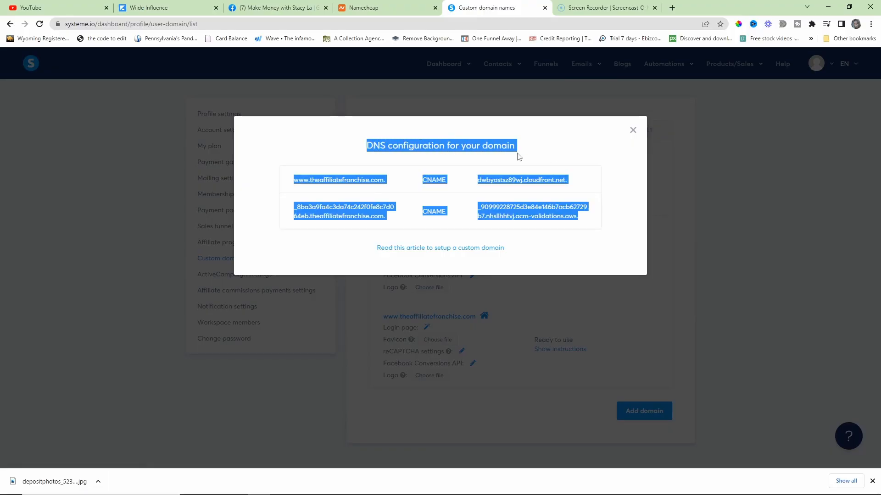
{"action": "left_click", "coordinate": [527, 149]}
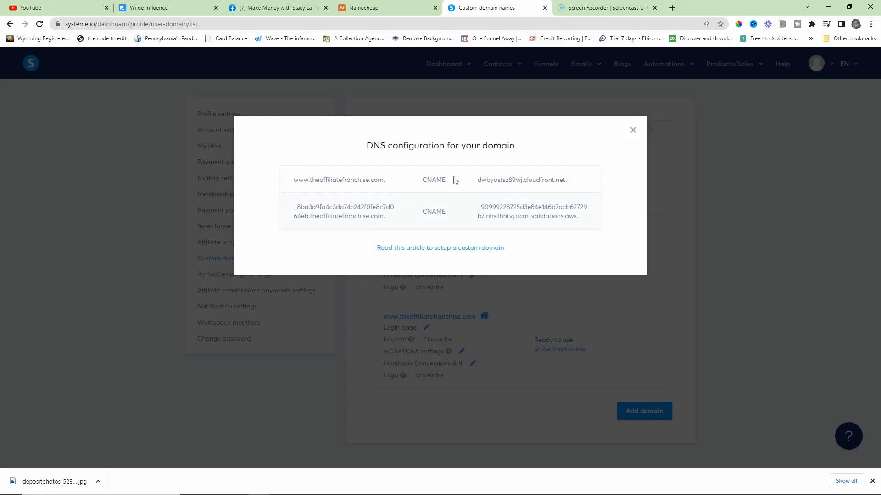
{"action": "left_click_drag", "start_coordinate": [373, 146], "coordinate": [546, 151]}
{"action": "left_click", "coordinate": [545, 152]}
Switch to Namecheap and sign in to the account with the saved credentials
{"action": "left_click", "coordinate": [370, 6]}
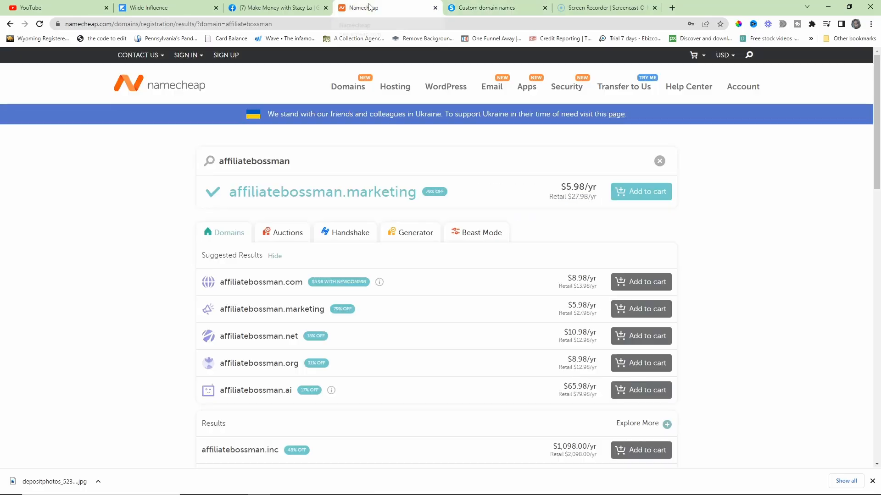
{"action": "left_click", "coordinate": [205, 60]}
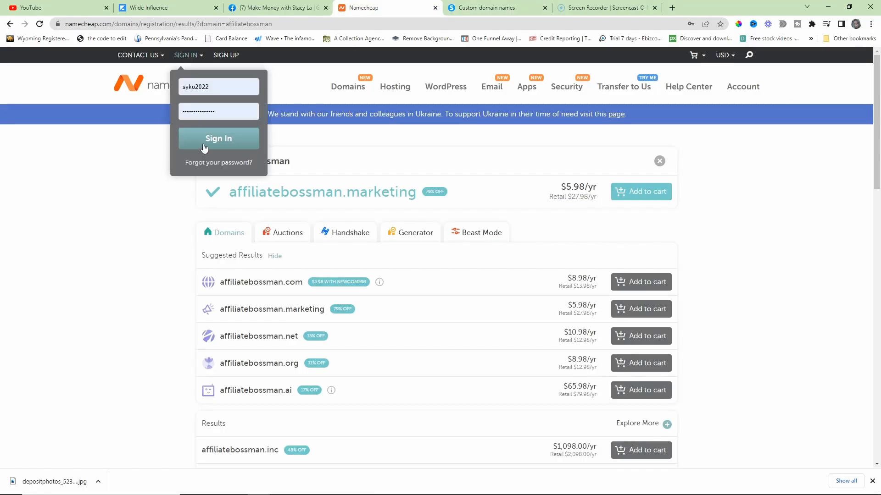
{"action": "left_click", "coordinate": [198, 138]}
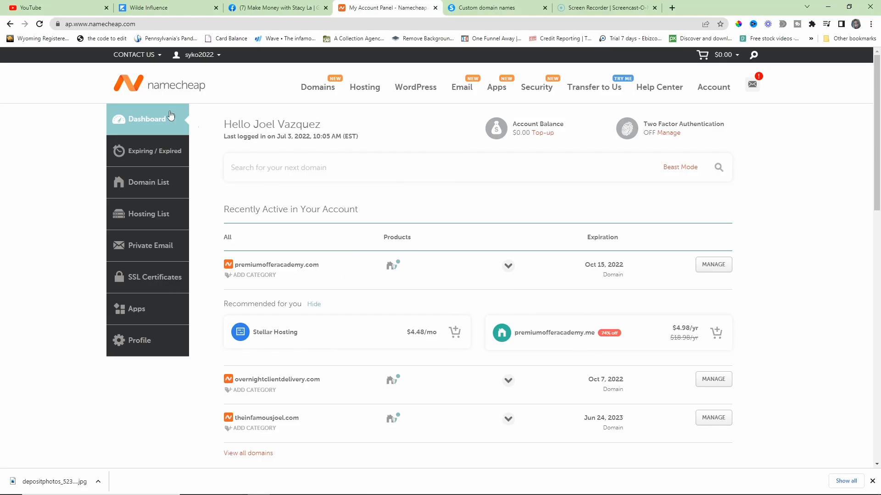
Open the advanced DNS settings of theinfamousjoel.com from the full list of domains
{"action": "scroll", "coordinate": [390, 229], "scroll_direction": "down", "scroll_amount": 3}
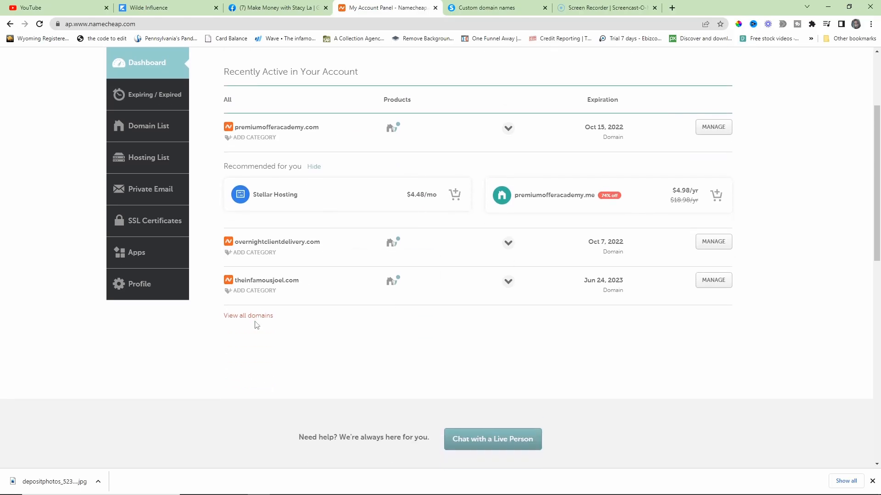
{"action": "left_click", "coordinate": [256, 317]}
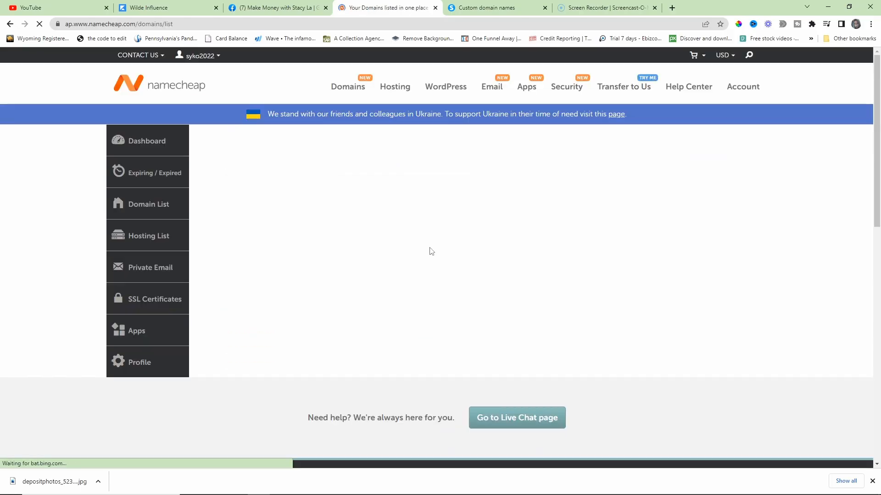
{"action": "scroll", "coordinate": [352, 240], "scroll_direction": "down", "scroll_amount": 1}
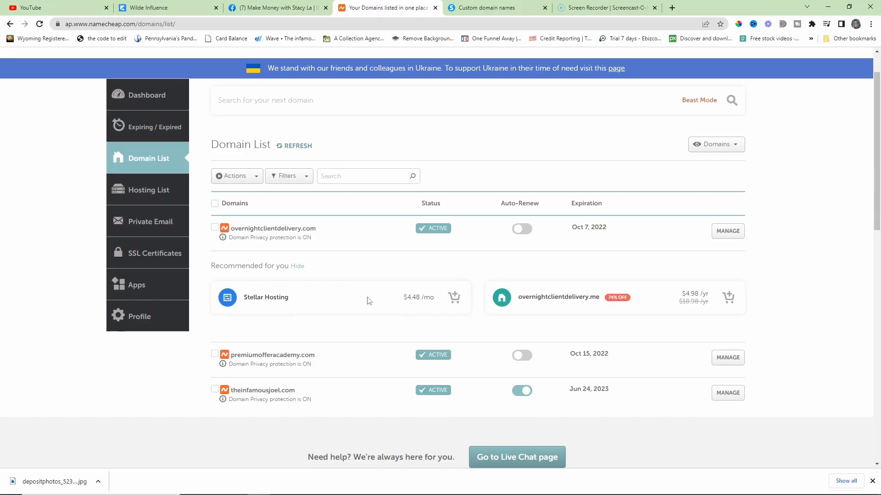
{"action": "scroll", "coordinate": [370, 300], "scroll_direction": "down", "scroll_amount": 3}
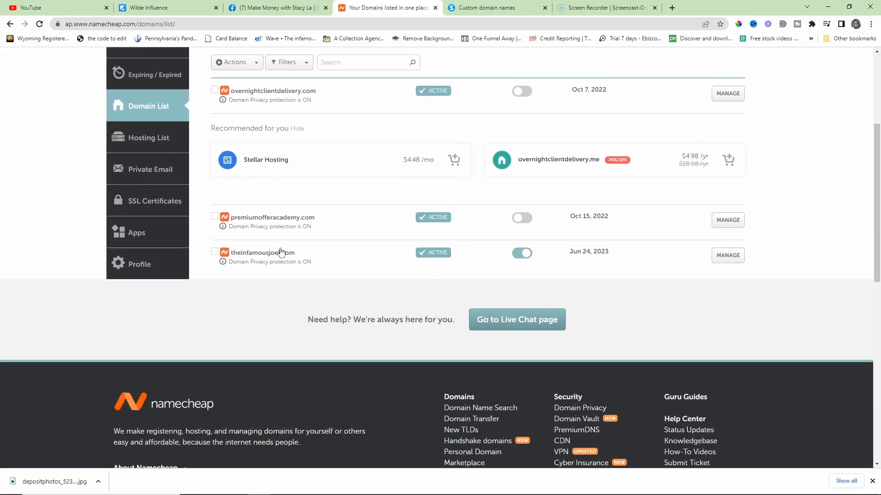
{"action": "left_click", "coordinate": [729, 256]}
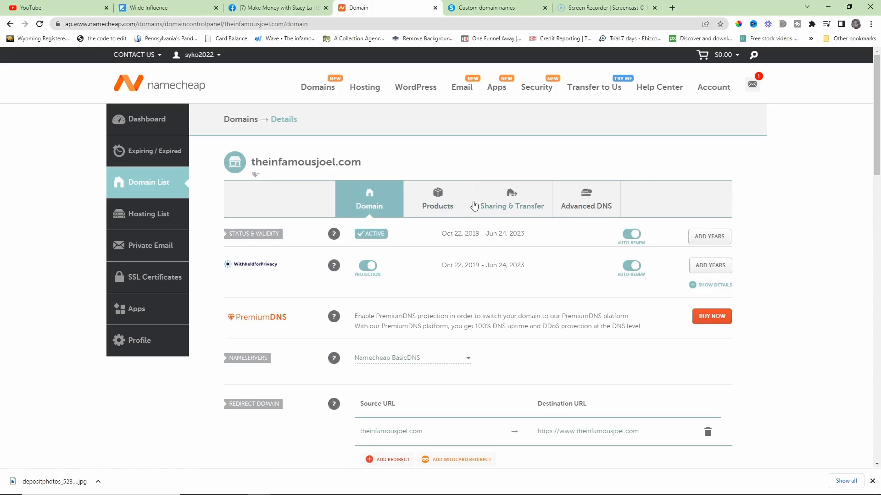
{"action": "left_click", "coordinate": [593, 209]}
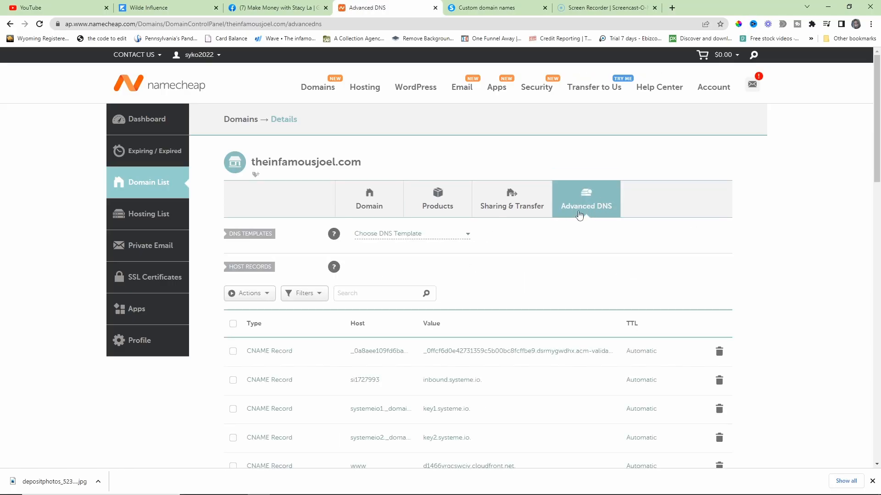
Start a new host record for the domain and set its type to CNAME Record
{"action": "scroll", "coordinate": [569, 243], "scroll_direction": "down", "scroll_amount": 3}
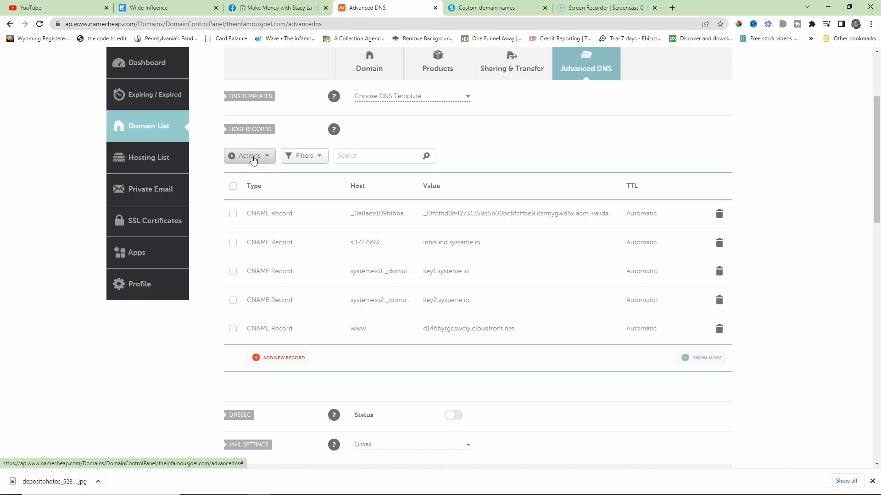
{"action": "left_click", "coordinate": [269, 161]}
{"action": "left_click", "coordinate": [269, 162]}
{"action": "scroll", "coordinate": [305, 260], "scroll_direction": "down", "scroll_amount": 1}
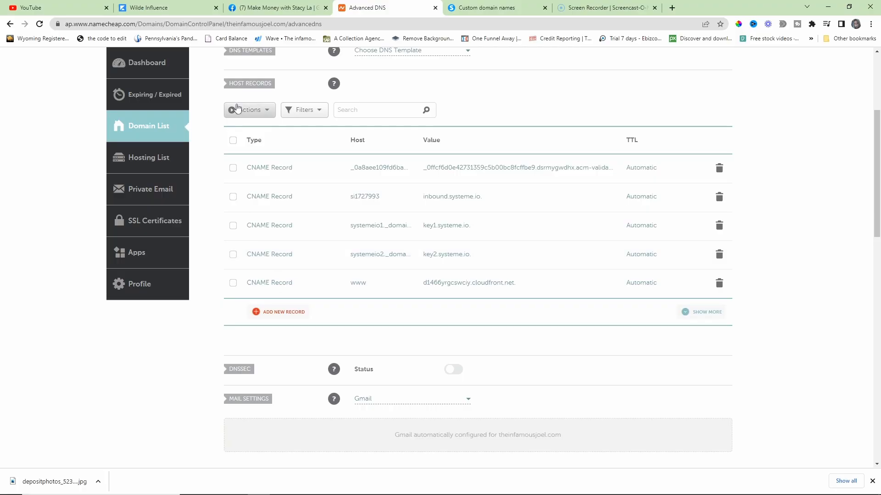
{"action": "left_click", "coordinate": [278, 313]}
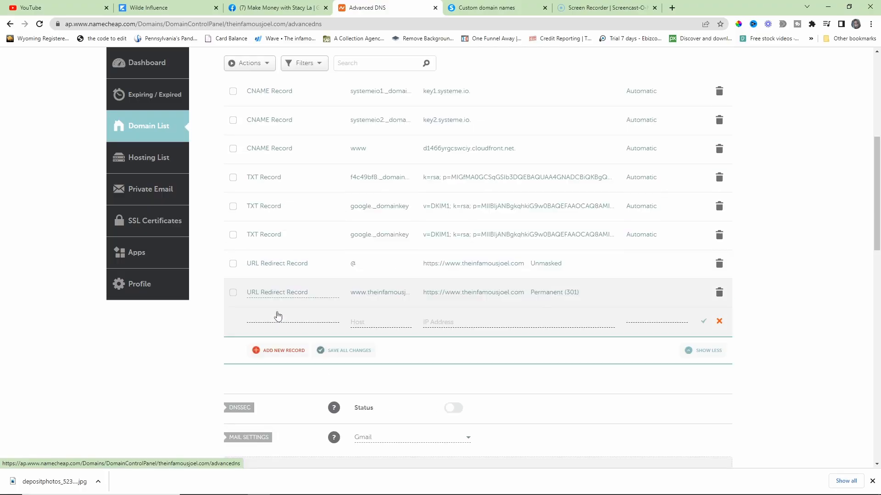
{"action": "scroll", "coordinate": [282, 362], "scroll_direction": "down", "scroll_amount": 3}
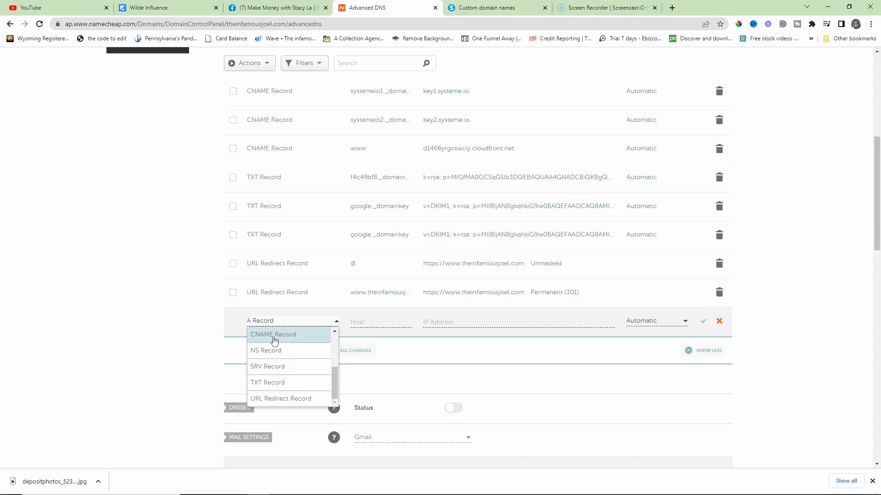
{"action": "left_click", "coordinate": [274, 338]}
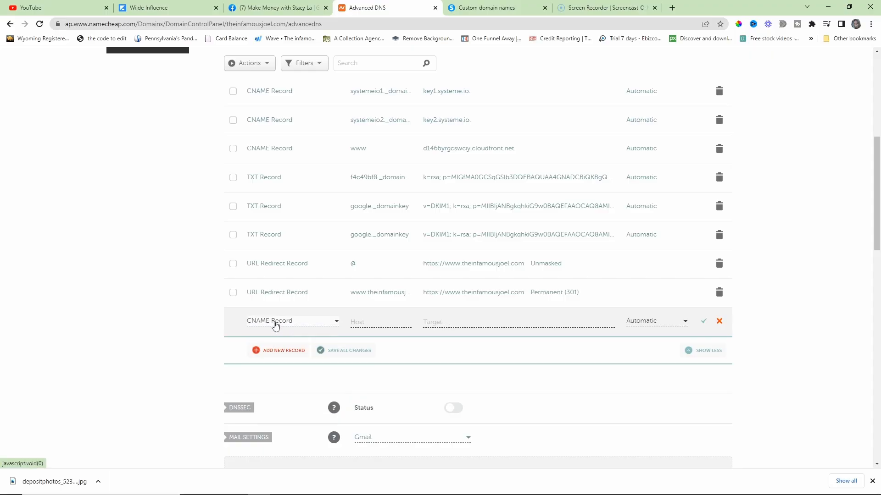
Examine the hosts and values of the existing systemeio1, systemeio2 and acm-validations CNAME records in the host records
{"action": "scroll", "coordinate": [396, 255], "scroll_direction": "up", "scroll_amount": 1}
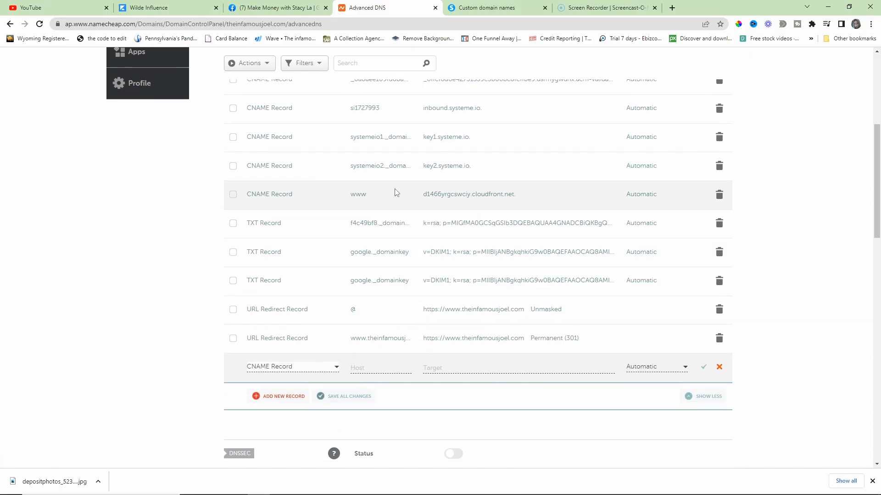
{"action": "scroll", "coordinate": [384, 203], "scroll_direction": "up", "scroll_amount": 2}
{"action": "scroll", "coordinate": [397, 229], "scroll_direction": "down", "scroll_amount": 1}
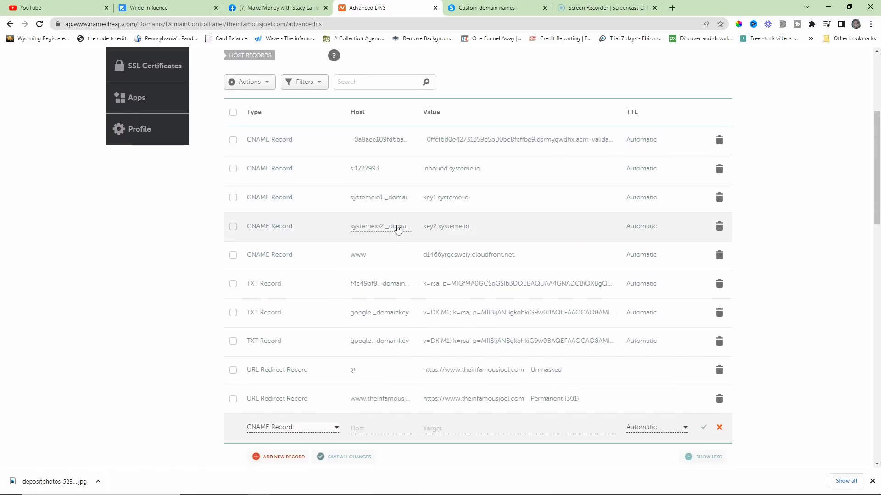
{"action": "left_click", "coordinate": [384, 195]}
{"action": "left_click_drag", "start_coordinate": [393, 198], "coordinate": [471, 200]}
{"action": "left_click", "coordinate": [450, 201]}
{"action": "left_click", "coordinate": [469, 225]}
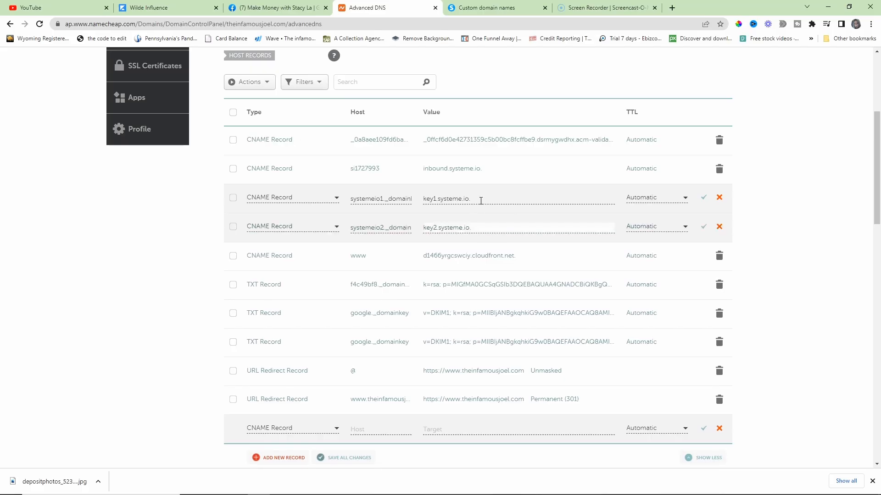
{"action": "left_click", "coordinate": [366, 141]}
{"action": "left_click_drag", "start_coordinate": [367, 140], "coordinate": [321, 138]}
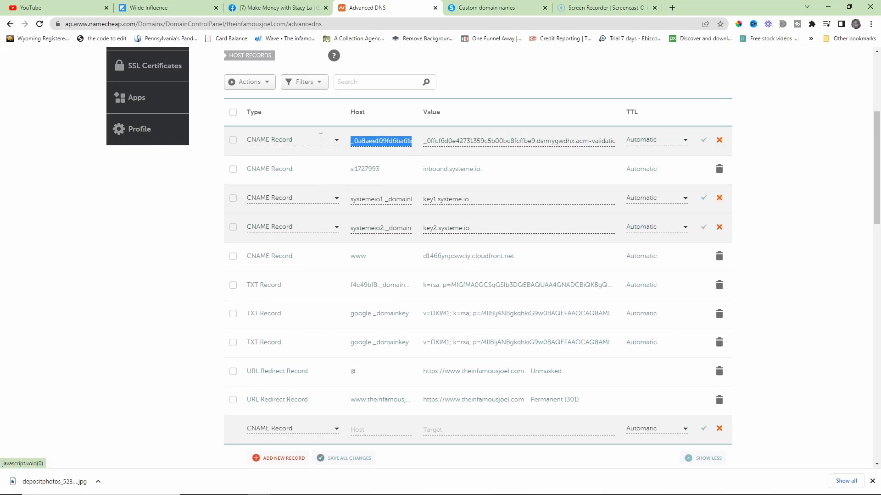
{"action": "left_click", "coordinate": [393, 142]}
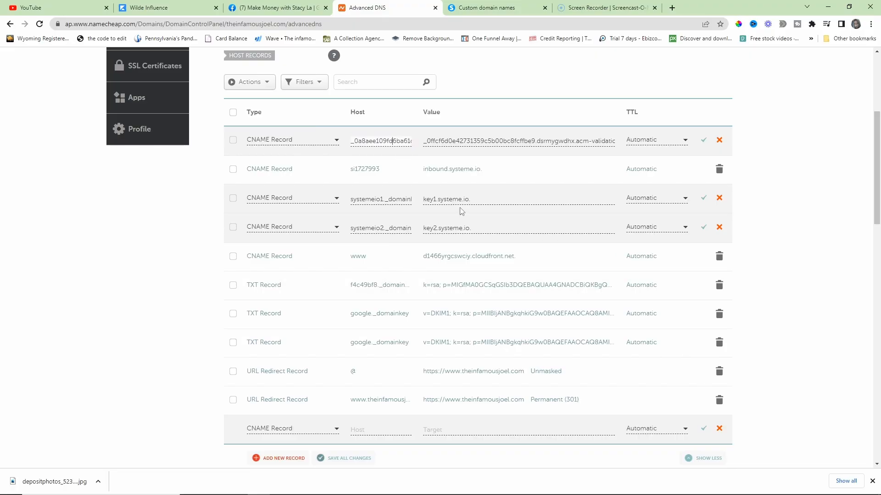
{"action": "left_click", "coordinate": [595, 8]}
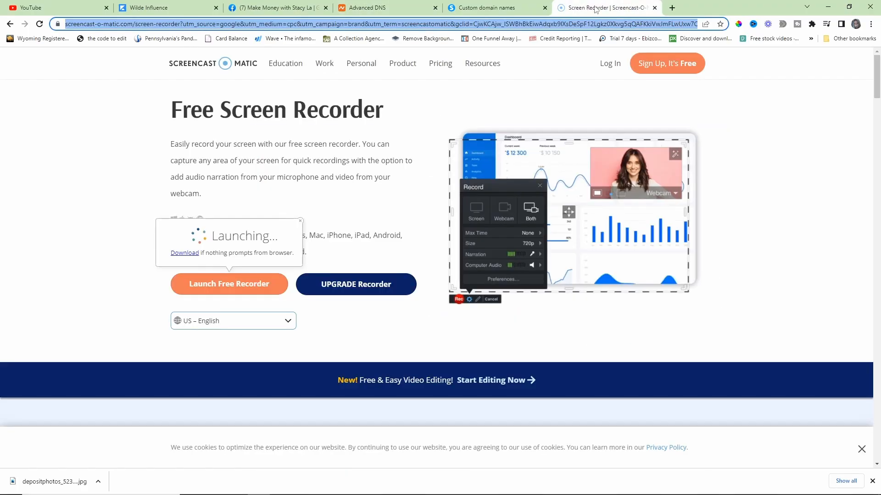
{"action": "left_click", "coordinate": [505, 7]}
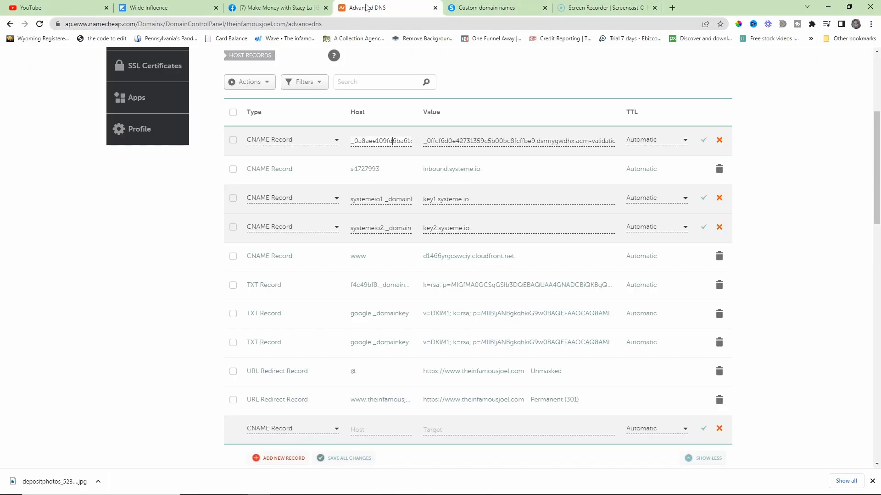
{"action": "left_click", "coordinate": [367, 8]}
{"action": "left_click_drag", "start_coordinate": [403, 144], "coordinate": [424, 144]}
{"action": "left_click", "coordinate": [360, 139]}
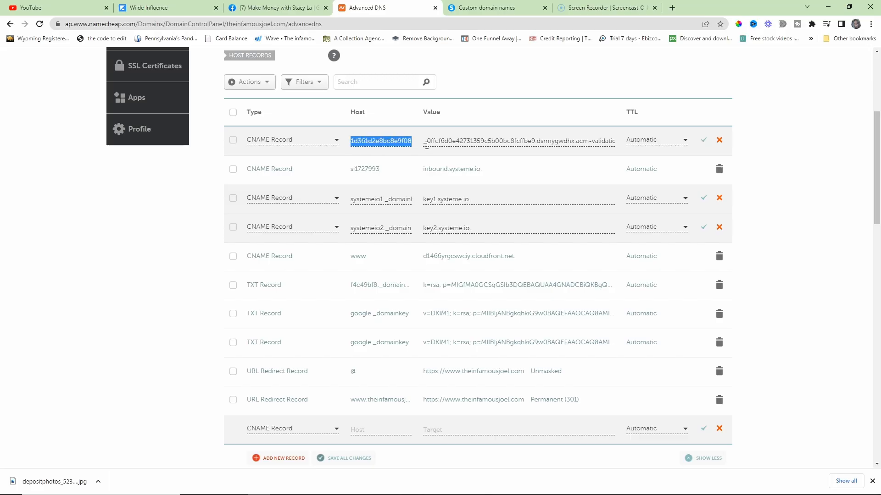
{"action": "key", "text": "ctrl+v"}
{"action": "double_click", "coordinate": [378, 142]}
{"action": "left_click", "coordinate": [488, 8]}
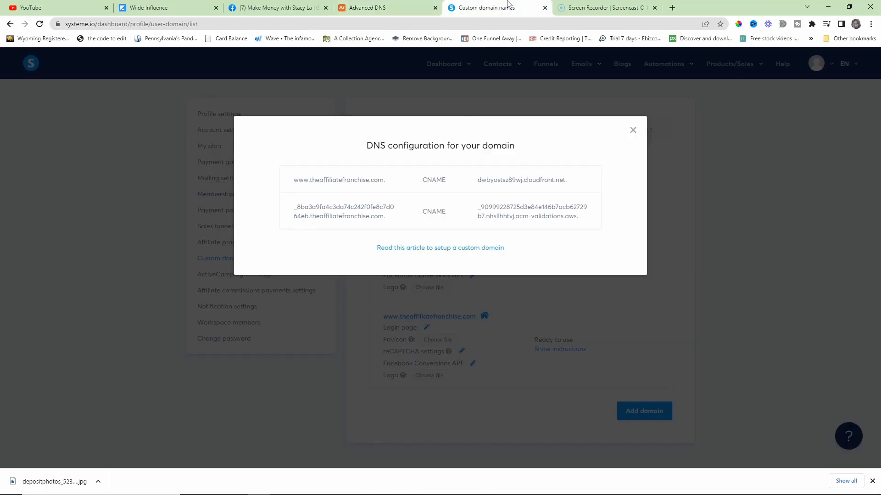
{"action": "left_click", "coordinate": [372, 4]}
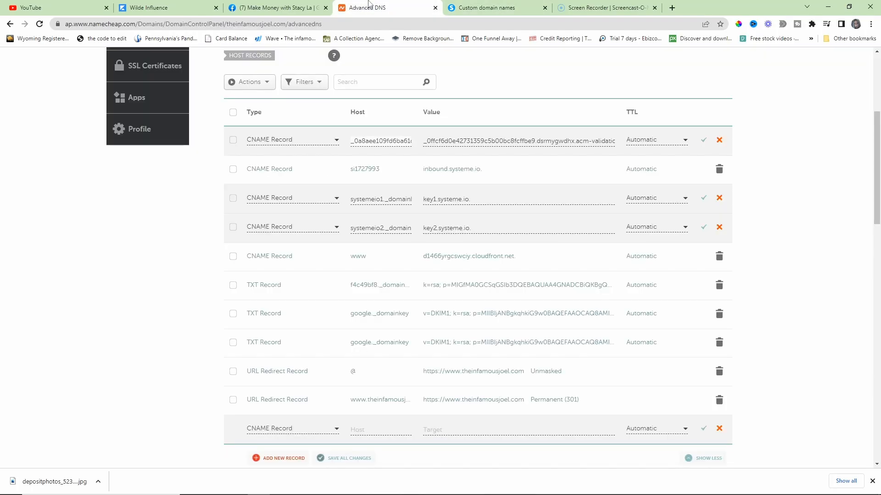
{"action": "left_click", "coordinate": [516, 10]}
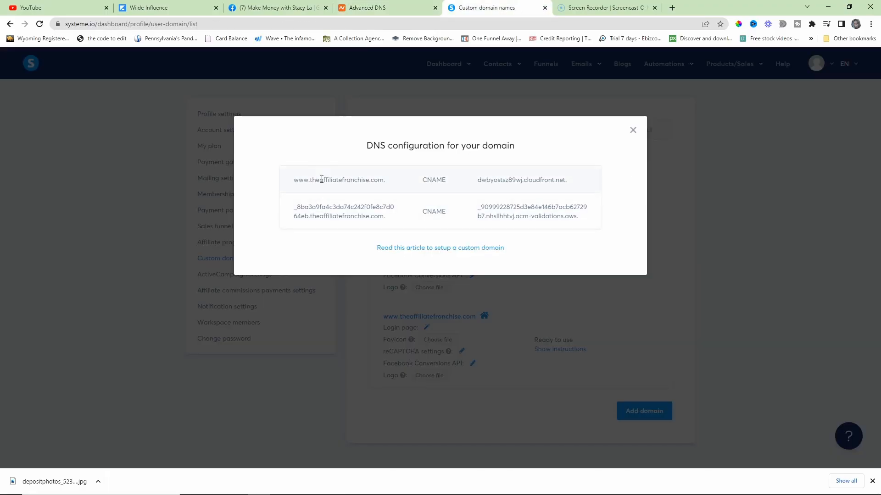
{"action": "left_click_drag", "start_coordinate": [293, 180], "coordinate": [378, 179]}
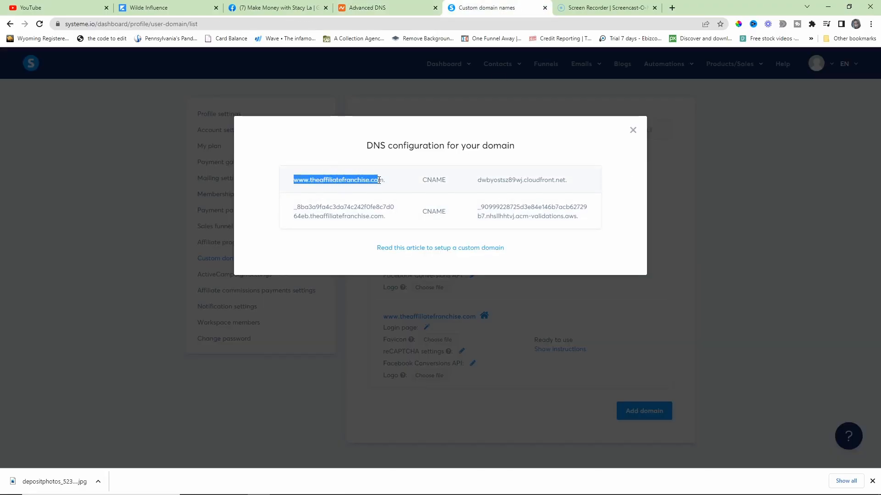
{"action": "left_click", "coordinate": [632, 130]}
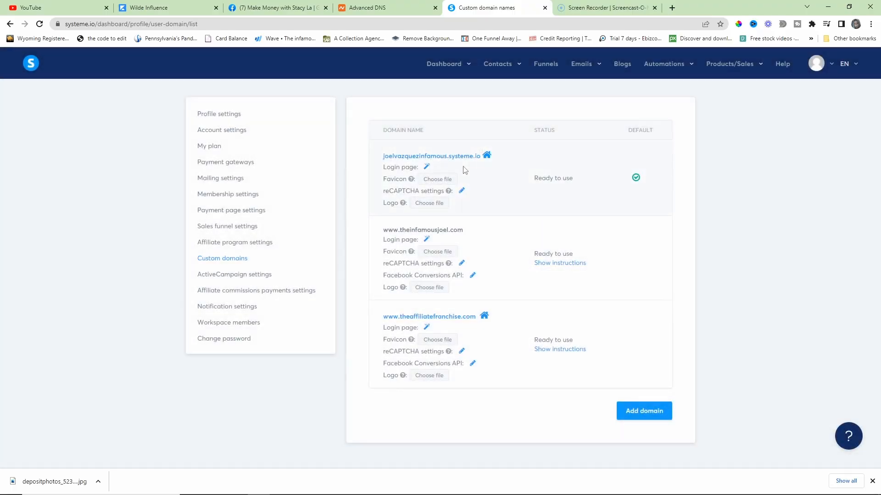
{"action": "left_click_drag", "start_coordinate": [467, 241], "coordinate": [565, 266]}
{"action": "left_click", "coordinate": [586, 257]}
{"action": "left_click", "coordinate": [572, 265]}
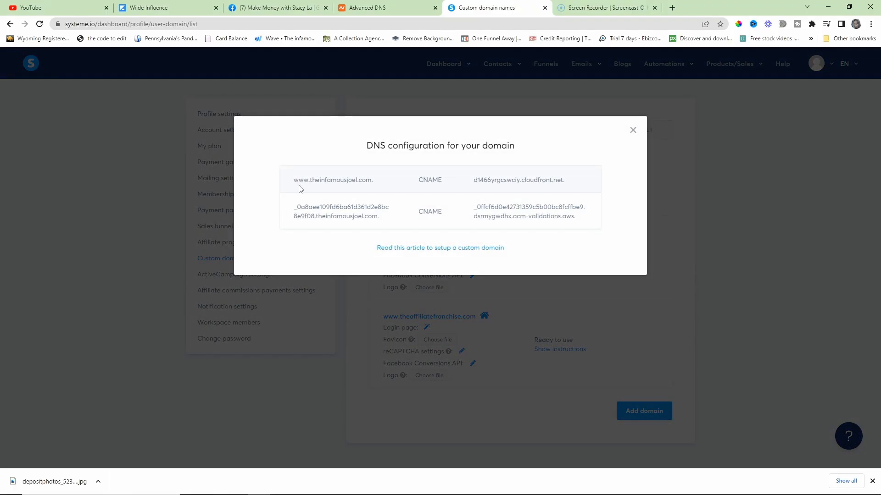
Copy the www host prefix from the DNS configuration, switch to Namecheap, and open the www CNAME record's host for editing
{"action": "double_click", "coordinate": [298, 180]}
{"action": "right_click", "coordinate": [303, 179]}
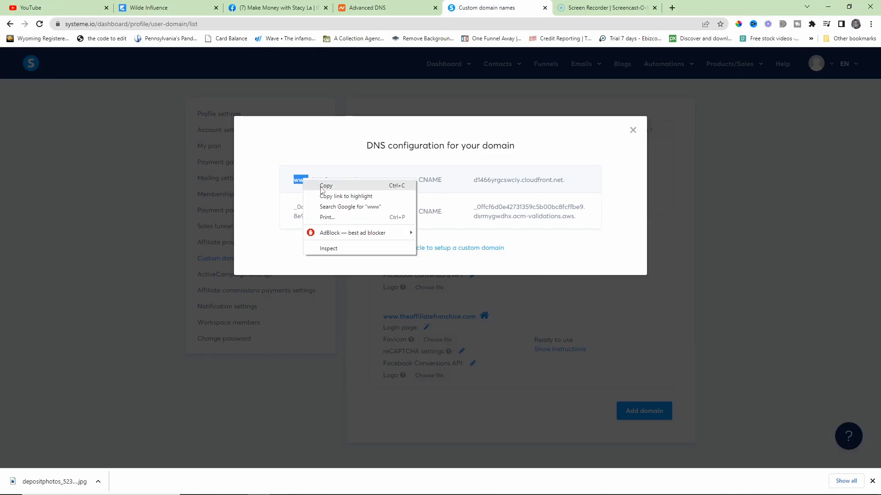
{"action": "left_click", "coordinate": [325, 186]}
{"action": "left_click", "coordinate": [376, 8]}
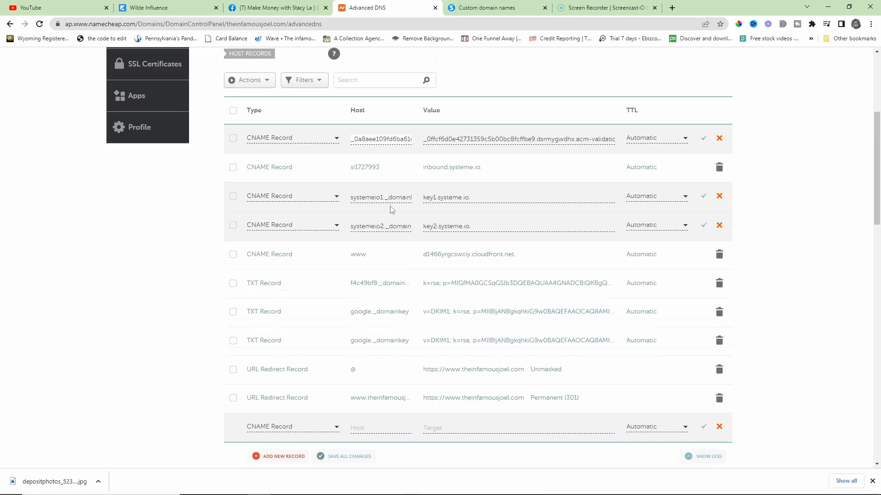
{"action": "scroll", "coordinate": [393, 210], "scroll_direction": "down", "scroll_amount": 2}
{"action": "left_click", "coordinate": [367, 153]}
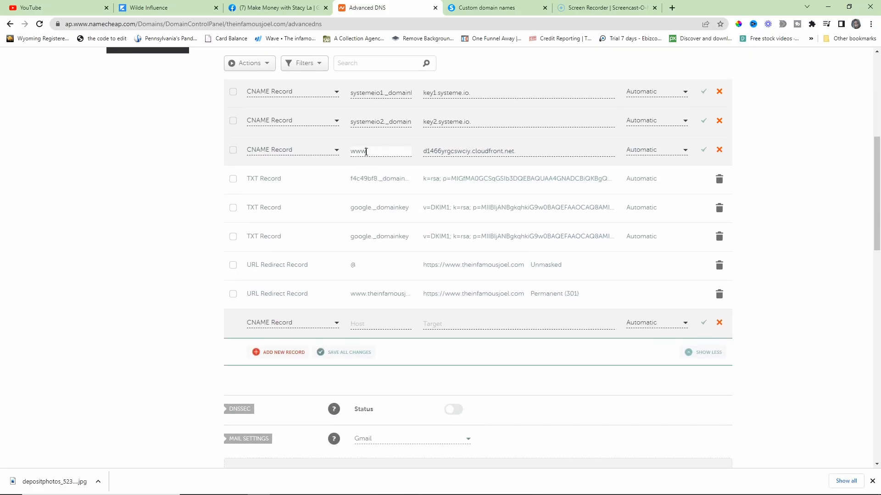
{"action": "scroll", "coordinate": [370, 151], "scroll_direction": "up", "scroll_amount": 3}
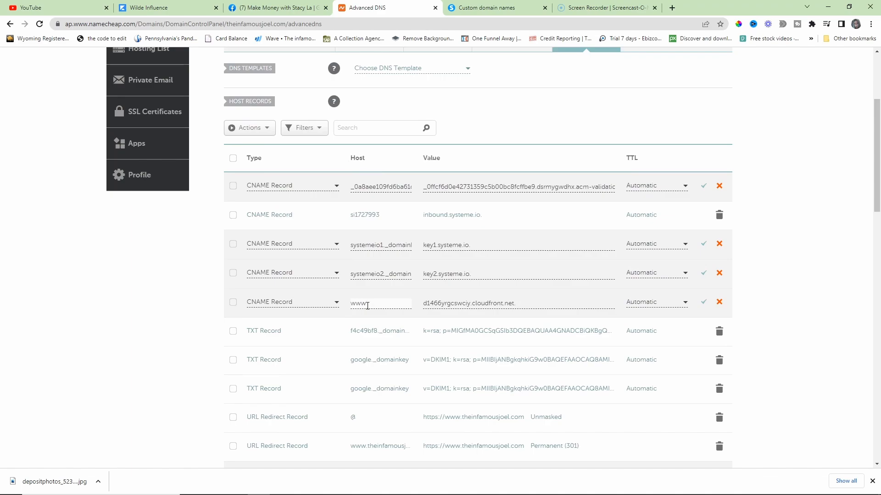
Copy the target d1466yrgcswciy.cloudfront.net. from systeme.io and select the www CNAME record's value in Namecheap
{"action": "left_click", "coordinate": [491, 6]}
{"action": "left_click_drag", "start_coordinate": [474, 179], "coordinate": [567, 185]}
{"action": "right_click", "coordinate": [497, 181]}
{"action": "left_click", "coordinate": [513, 189]}
{"action": "left_click", "coordinate": [365, 8]}
{"action": "scroll", "coordinate": [457, 293], "scroll_direction": "down", "scroll_amount": 1}
{"action": "right_click", "coordinate": [466, 258]}
{"action": "triple_click", "coordinate": [466, 258]}
{"action": "right_click", "coordinate": [466, 258]}
{"action": "left_click", "coordinate": [525, 254]}
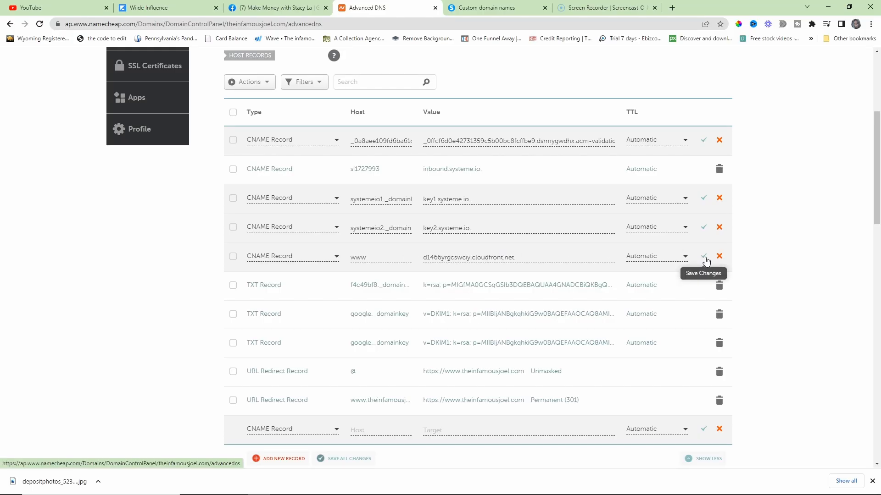
Compare the second CNAME entry in systeme.io's DNS configuration with the host of the acm-validations record in Namecheap
{"action": "left_click", "coordinate": [490, 6]}
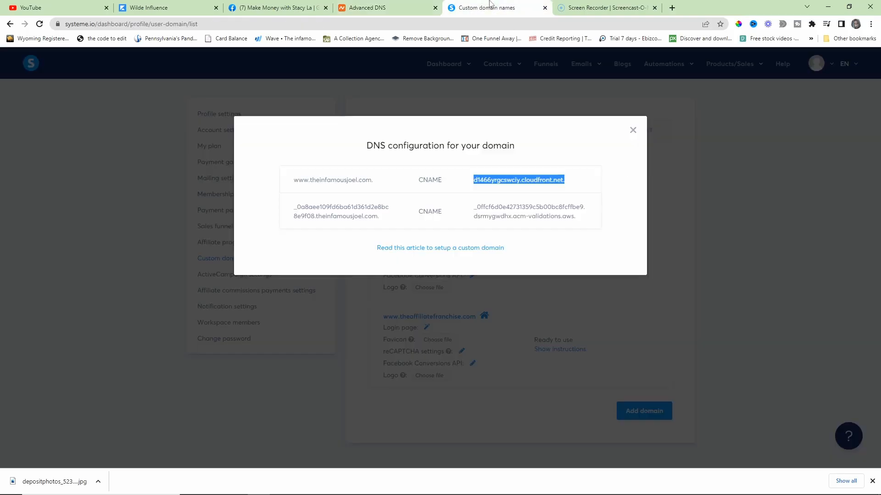
{"action": "left_click", "coordinate": [282, 213]}
{"action": "left_click", "coordinate": [335, 8]}
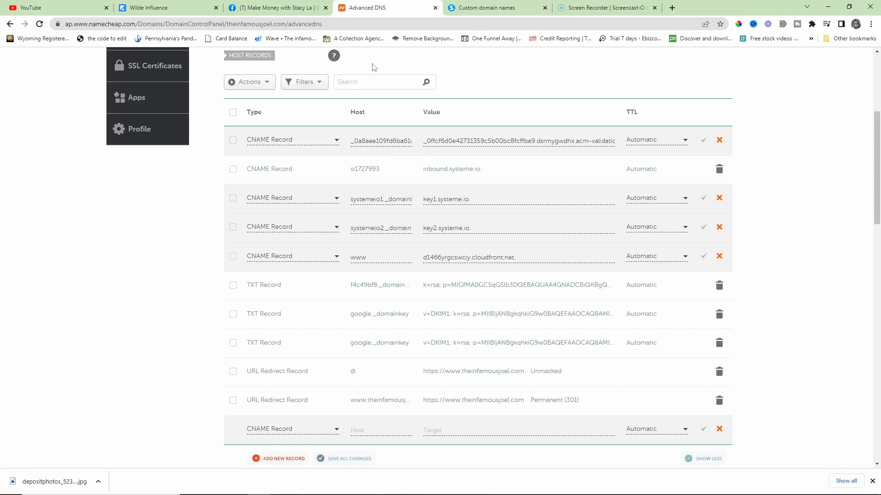
{"action": "double_click", "coordinate": [388, 146]}
{"action": "left_click", "coordinate": [483, 9]}
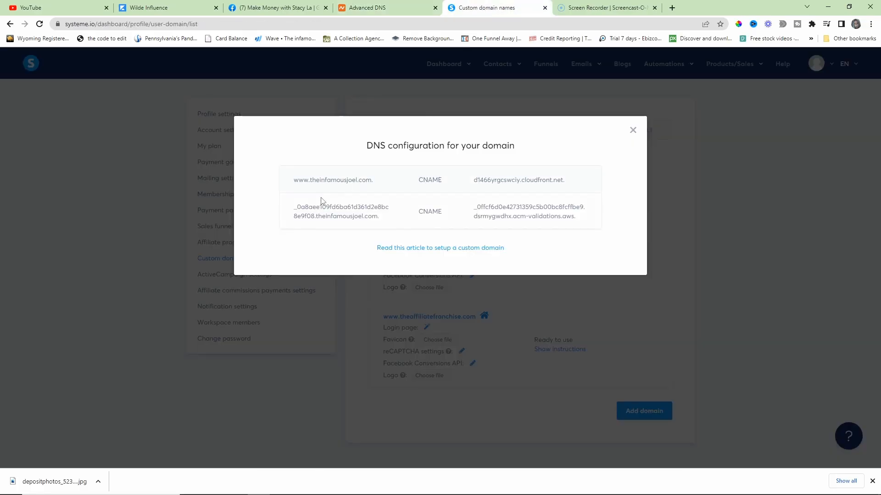
Copy the second CNAME's host prefix, without the domain, from systeme.io and select the acm-validations record's host in Namecheap
{"action": "left_click_drag", "start_coordinate": [316, 216], "coordinate": [380, 223]}
{"action": "left_click", "coordinate": [316, 218]}
{"action": "left_click_drag", "start_coordinate": [314, 217], "coordinate": [295, 207]}
{"action": "right_click", "coordinate": [299, 211]}
{"action": "left_click", "coordinate": [316, 213]}
{"action": "left_click", "coordinate": [367, 7]}
{"action": "left_click", "coordinate": [364, 140]}
{"action": "double_click", "coordinate": [373, 141]}
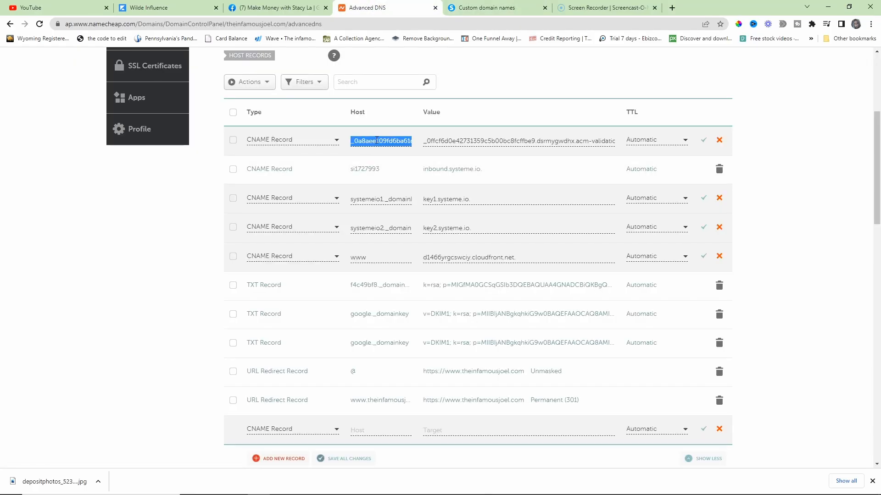
{"action": "right_click", "coordinate": [381, 139]}
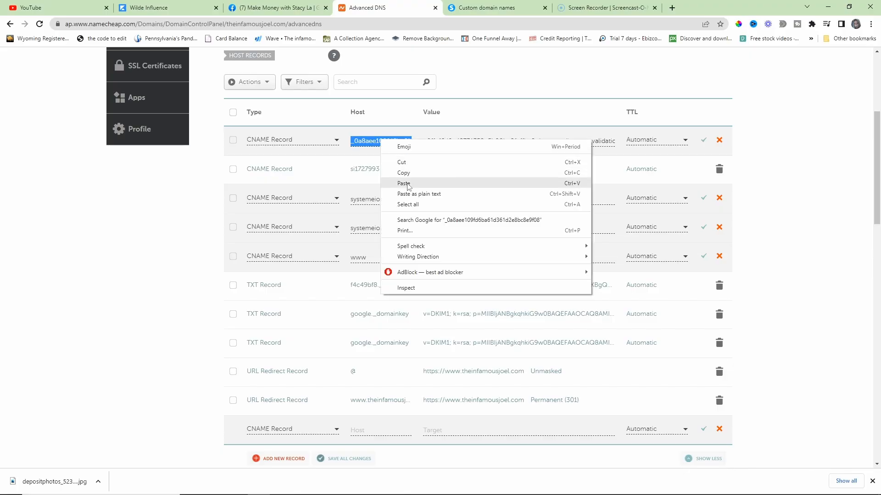
{"action": "left_click", "coordinate": [404, 119]}
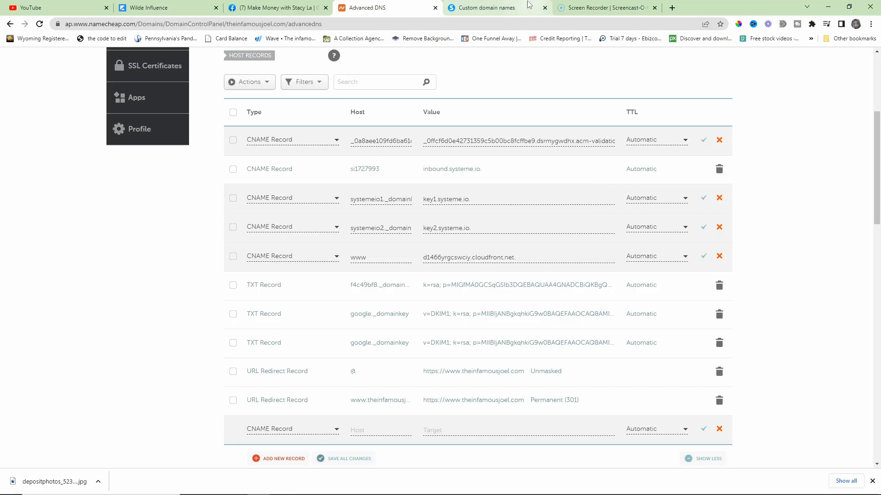
Copy the second CNAME's acm-validations.aws. target from systeme.io and select the matching record's value in Namecheap
{"action": "left_click", "coordinate": [486, 8]}
{"action": "left_click", "coordinate": [490, 208]}
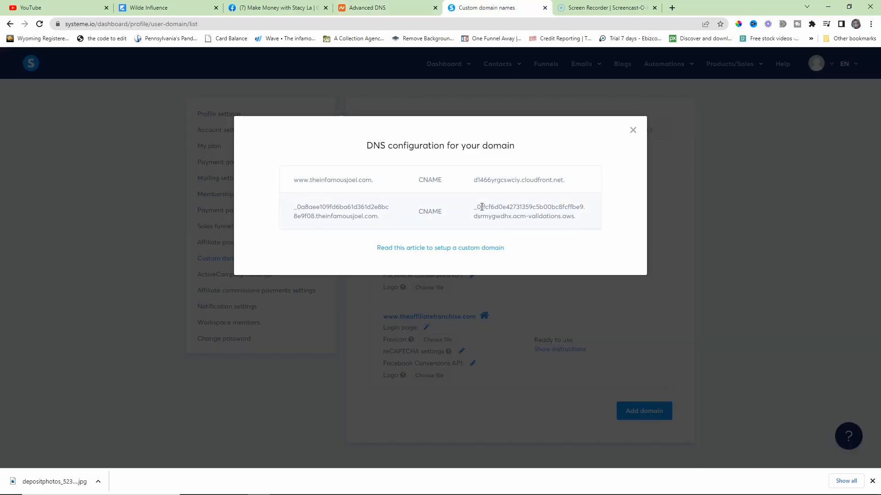
{"action": "left_click_drag", "start_coordinate": [473, 206], "coordinate": [586, 220]}
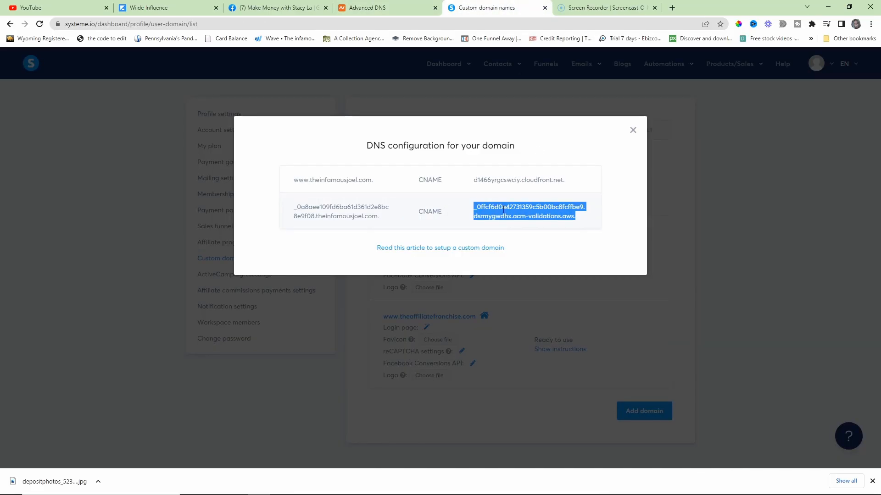
{"action": "right_click", "coordinate": [545, 209]}
{"action": "left_click", "coordinate": [564, 216]}
{"action": "left_click", "coordinate": [367, 8]}
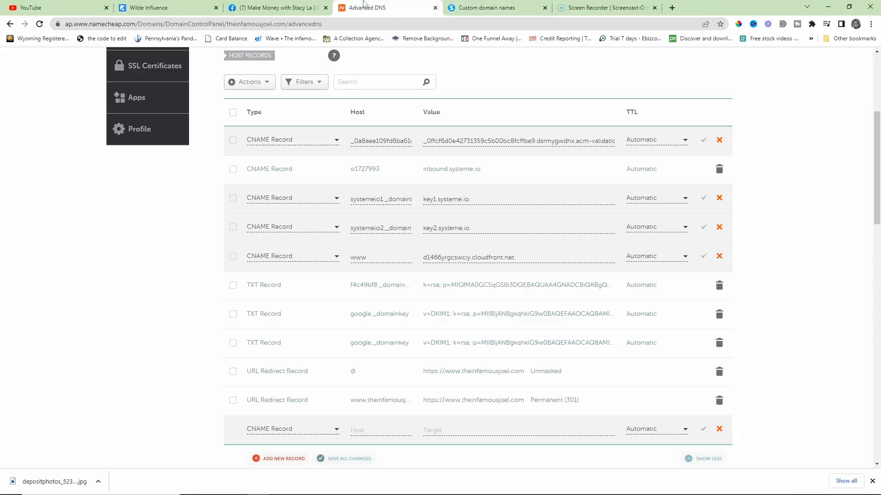
{"action": "triple_click", "coordinate": [490, 143]}
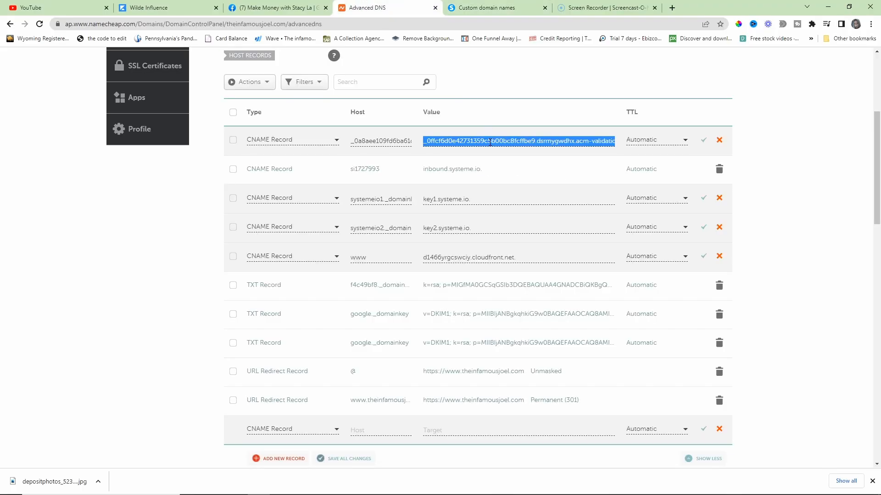
{"action": "right_click", "coordinate": [516, 141]}
{"action": "left_click", "coordinate": [527, 125]}
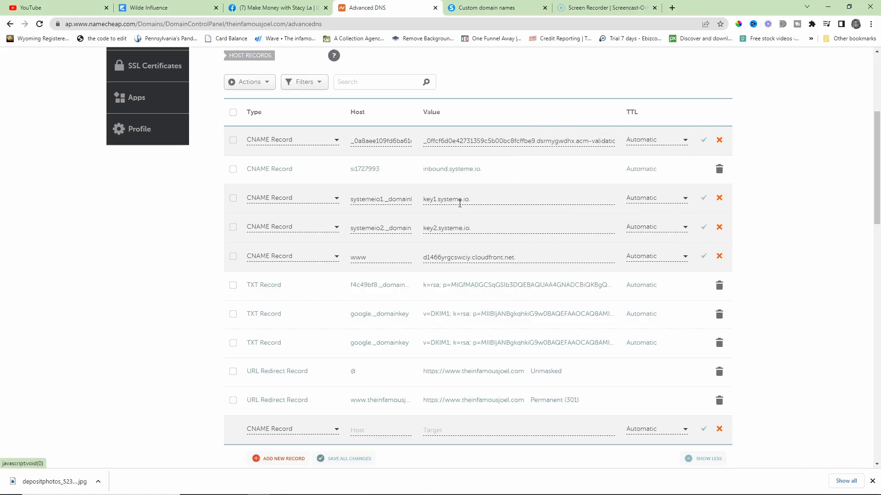
Add another new host record below the empty CNAME record, leaving its type as A Record
{"action": "scroll", "coordinate": [462, 202], "scroll_direction": "down", "scroll_amount": 1}
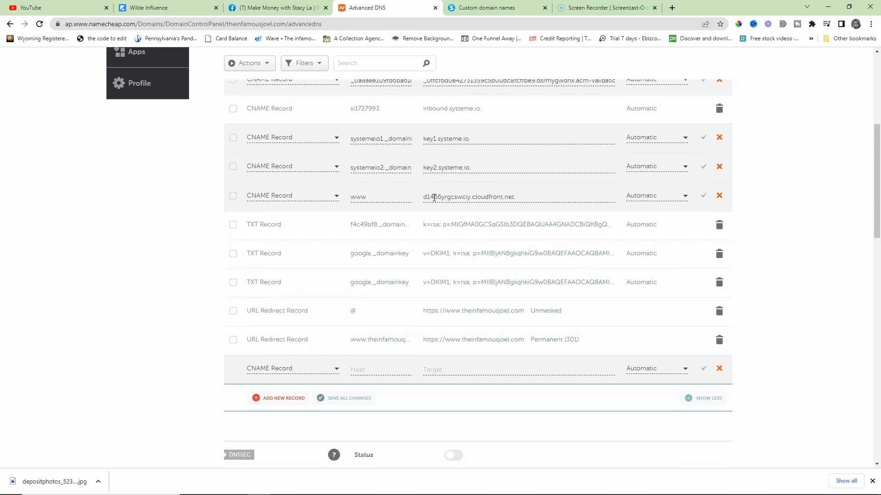
{"action": "triple_click", "coordinate": [391, 141]}
{"action": "scroll", "coordinate": [391, 141], "scroll_direction": "up", "scroll_amount": 1}
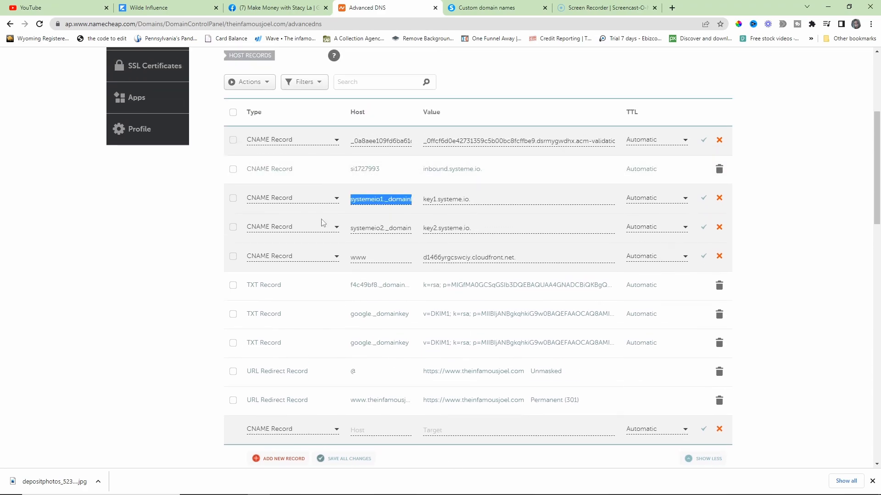
{"action": "scroll", "coordinate": [405, 242], "scroll_direction": "down", "scroll_amount": 1}
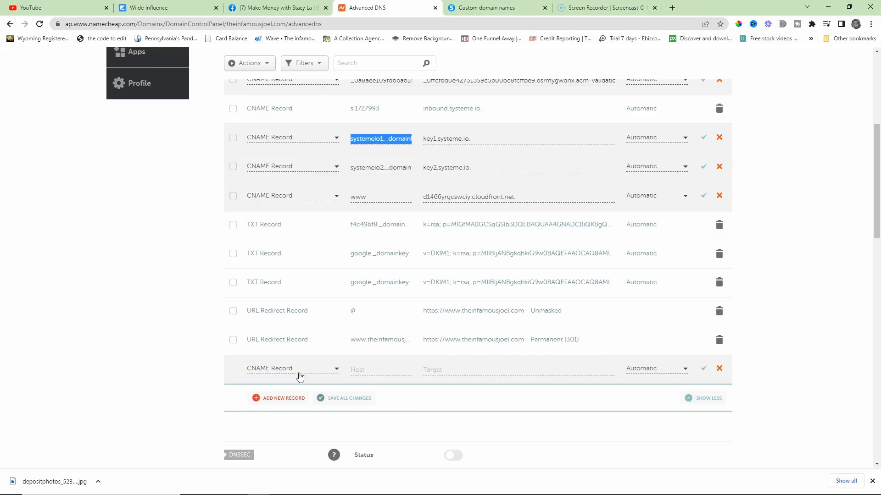
{"action": "left_click", "coordinate": [275, 403]}
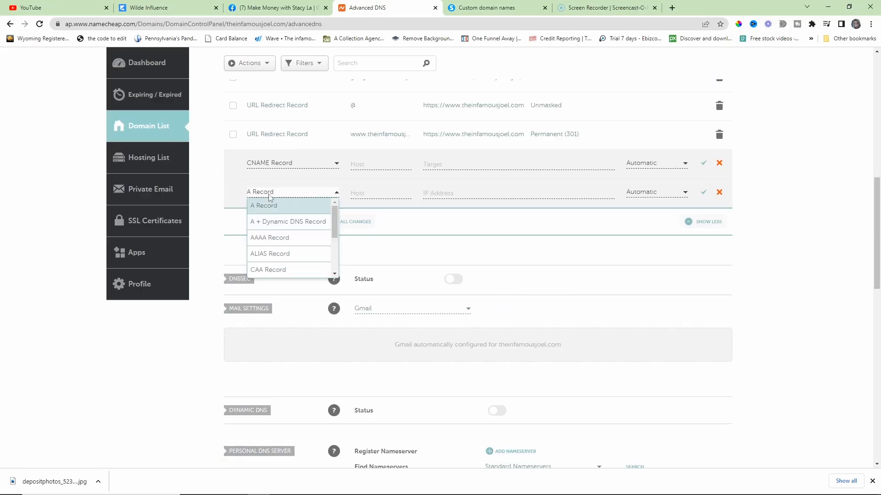
{"action": "left_click", "coordinate": [415, 266]}
Examine the host entries of the systemeio1 and systemeio2 CNAME records
{"action": "scroll", "coordinate": [415, 266], "scroll_direction": "up", "scroll_amount": 4}
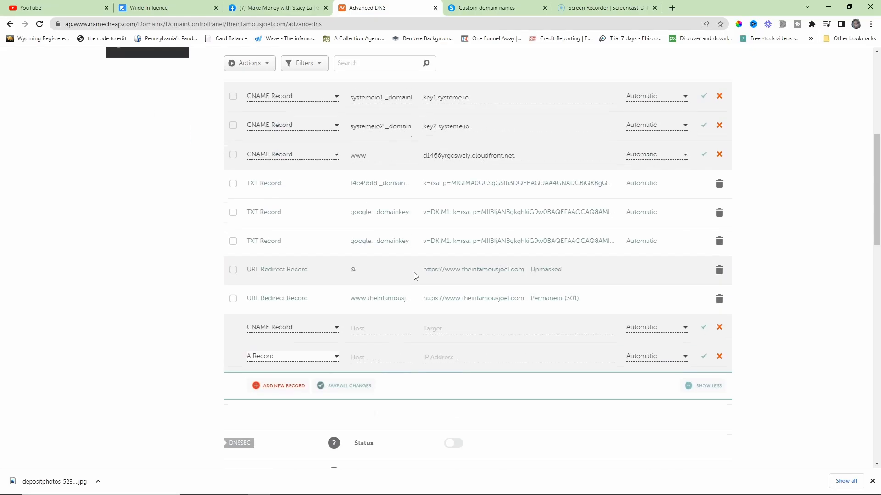
{"action": "scroll", "coordinate": [416, 276], "scroll_direction": "up", "scroll_amount": 2}
{"action": "scroll", "coordinate": [418, 276], "scroll_direction": "down", "scroll_amount": 1}
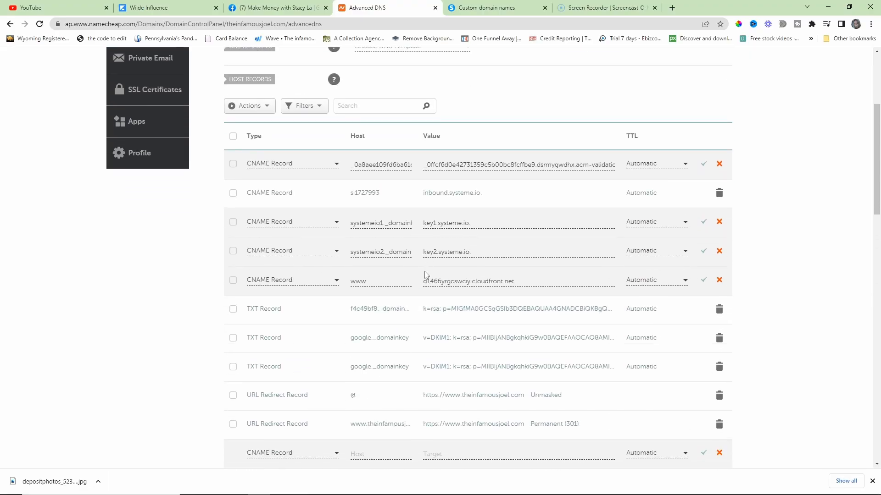
{"action": "double_click", "coordinate": [384, 223]}
{"action": "triple_click", "coordinate": [384, 224]}
{"action": "triple_click", "coordinate": [375, 222]}
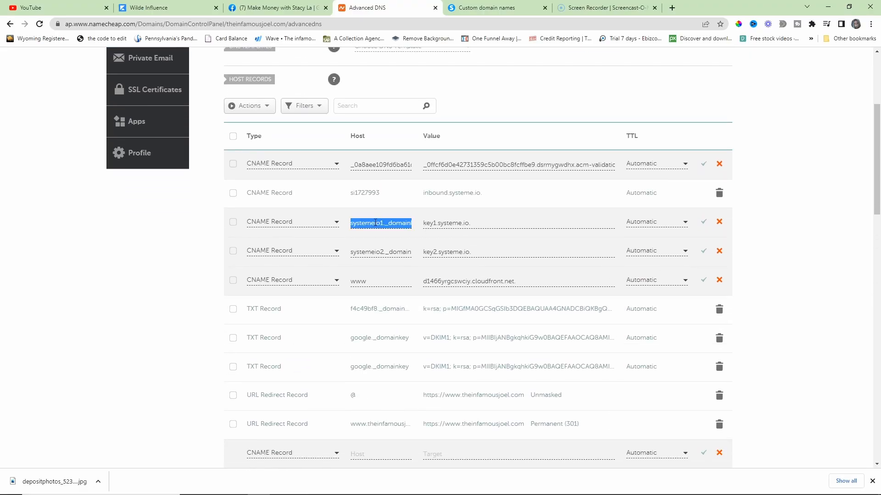
{"action": "left_click", "coordinate": [383, 250]}
{"action": "triple_click", "coordinate": [383, 251]}
Copy the host systemeio1._domainkey from the key1.systeme.io. CNAME record
{"action": "left_click", "coordinate": [399, 223]}
{"action": "triple_click", "coordinate": [399, 223]}
{"action": "right_click", "coordinate": [385, 223]}
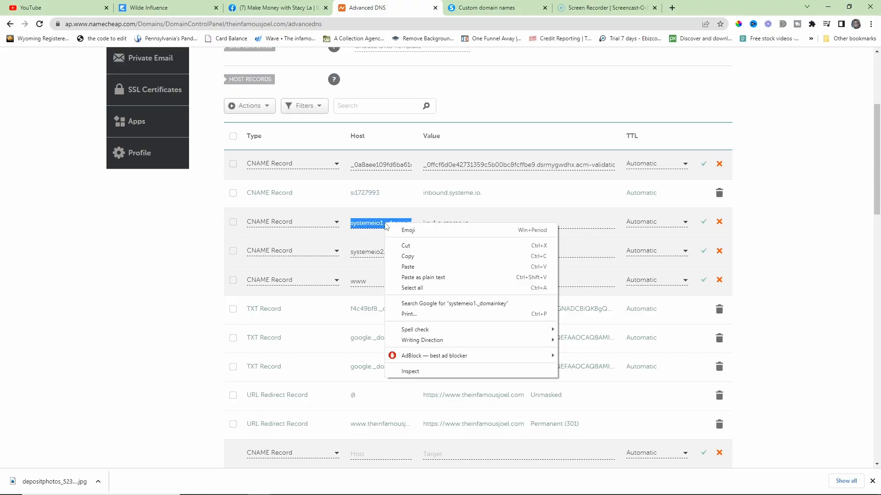
{"action": "left_click", "coordinate": [372, 220]}
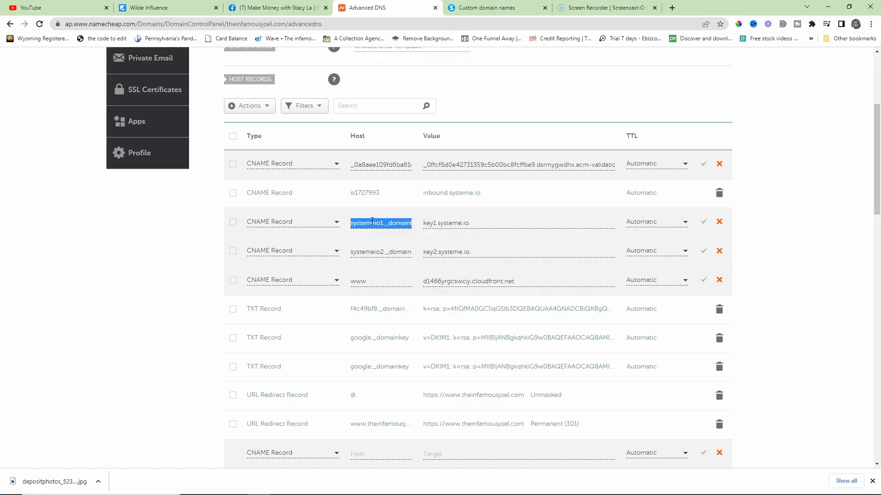
{"action": "right_click", "coordinate": [377, 225]}
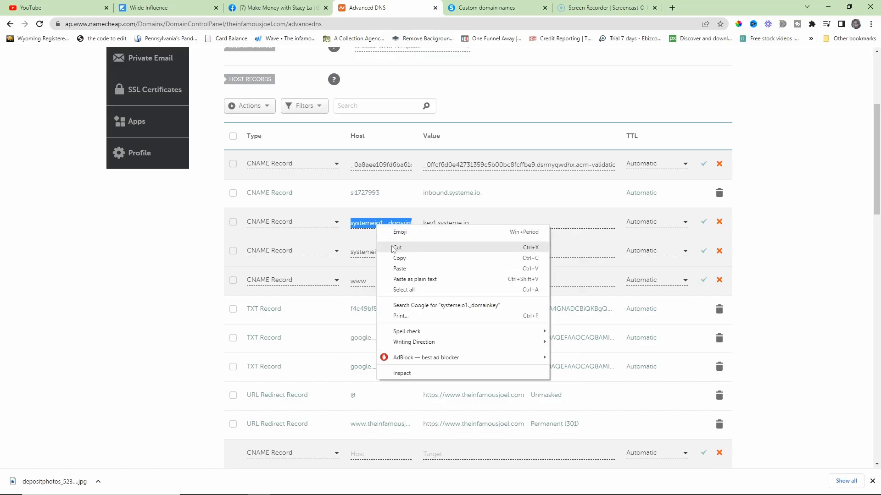
{"action": "left_click", "coordinate": [401, 260]}
Compare the full hosts and the values of the systemeio1 and systemeio2 domainkey CNAME records
{"action": "triple_click", "coordinate": [366, 252]}
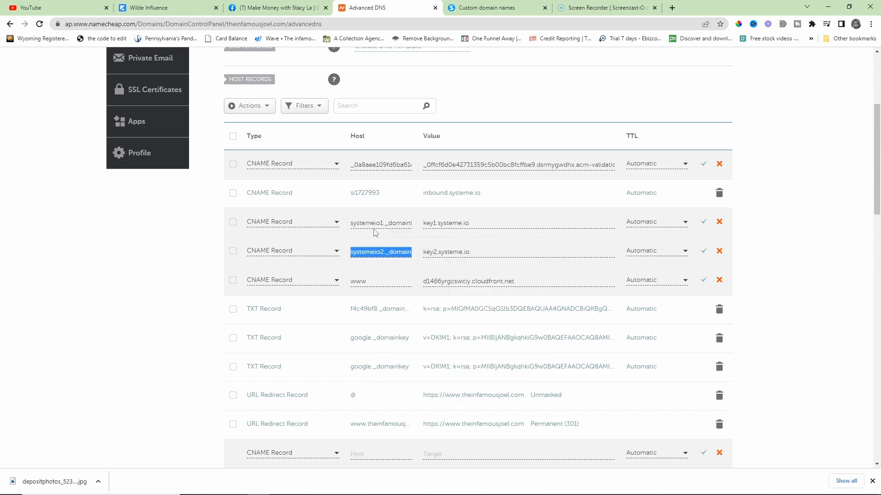
{"action": "triple_click", "coordinate": [389, 223]}
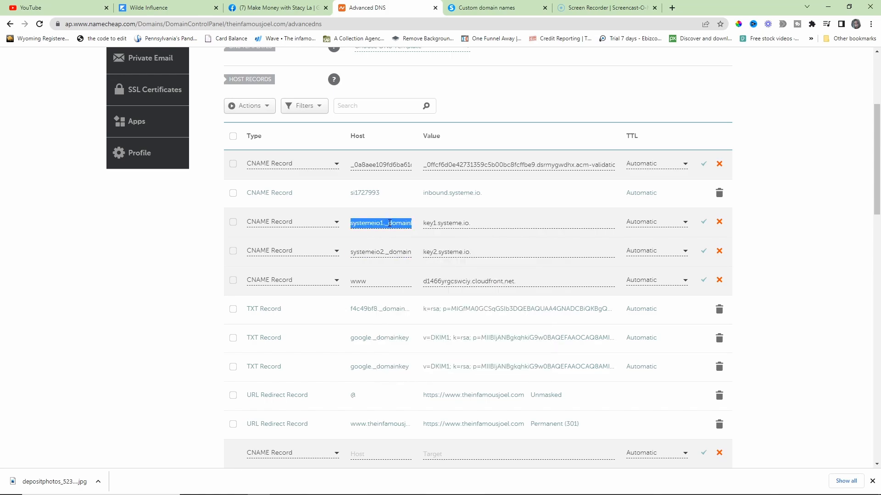
{"action": "left_click", "coordinate": [416, 228]}
{"action": "left_click_drag", "start_coordinate": [403, 224], "coordinate": [440, 224]}
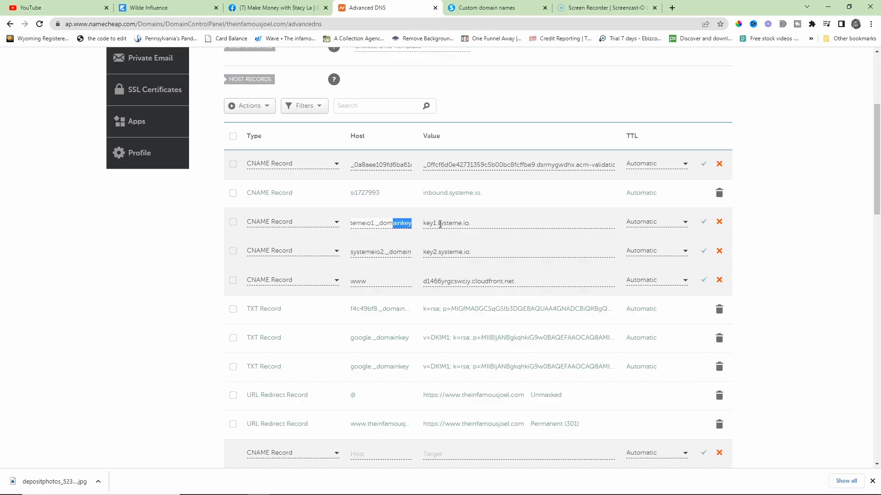
{"action": "left_click_drag", "start_coordinate": [370, 251], "coordinate": [438, 251]}
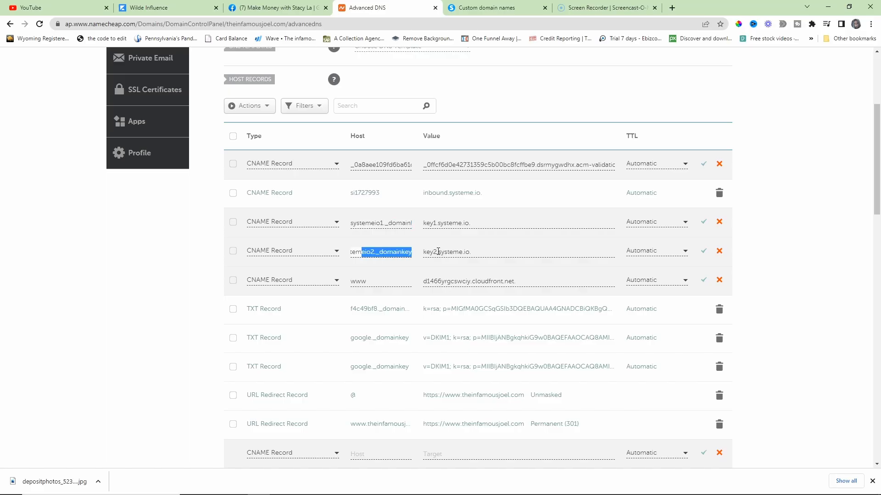
{"action": "triple_click", "coordinate": [451, 223]}
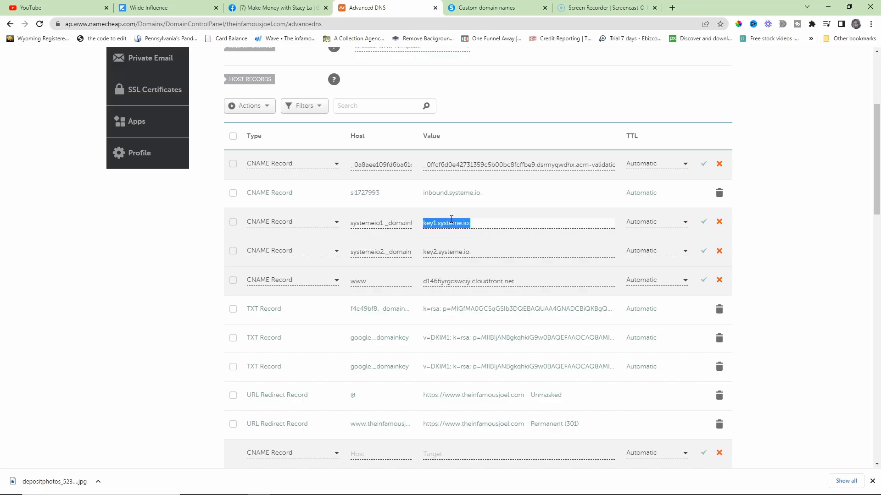
{"action": "triple_click", "coordinate": [459, 252]}
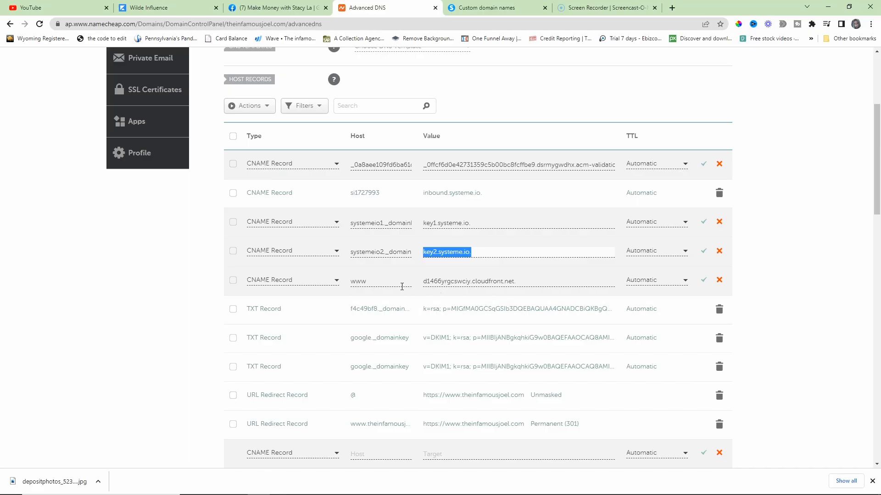
Switch to systeme.io and review the hosts and targets of both CNAME entries in the DNS configuration
{"action": "left_click", "coordinate": [487, 7]}
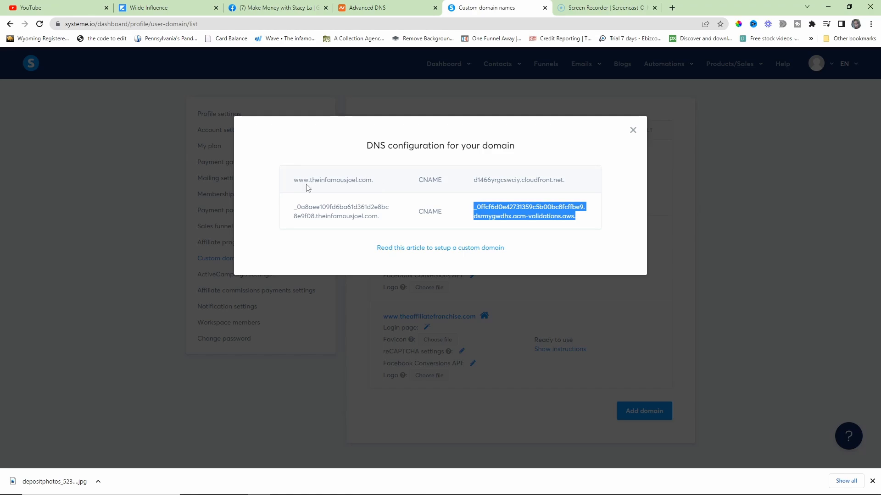
{"action": "double_click", "coordinate": [324, 206]}
{"action": "triple_click", "coordinate": [514, 208]}
{"action": "double_click", "coordinate": [509, 180]}
{"action": "triple_click", "coordinate": [359, 180]}
Return to Namecheap and recheck the hosts and values of the two domainkey CNAME records
{"action": "left_click", "coordinate": [364, 7]}
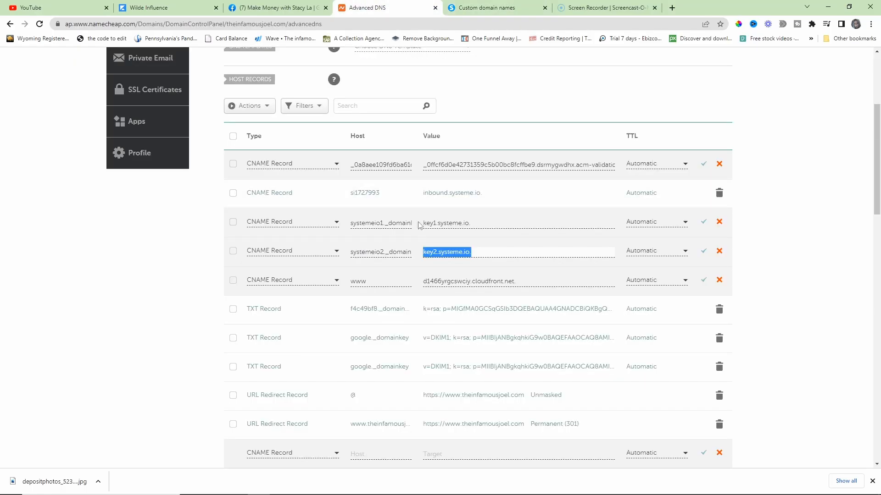
{"action": "triple_click", "coordinate": [395, 224]}
{"action": "triple_click", "coordinate": [395, 255]}
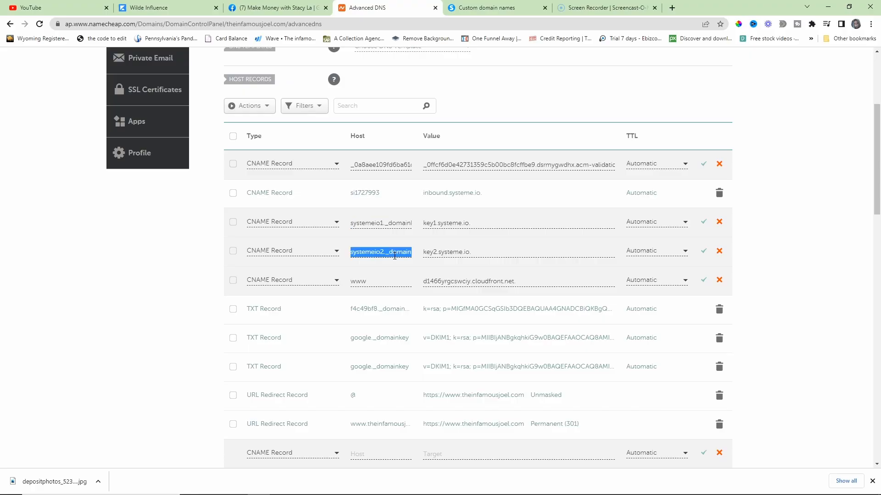
{"action": "triple_click", "coordinate": [445, 223]}
{"action": "triple_click", "coordinate": [443, 251]}
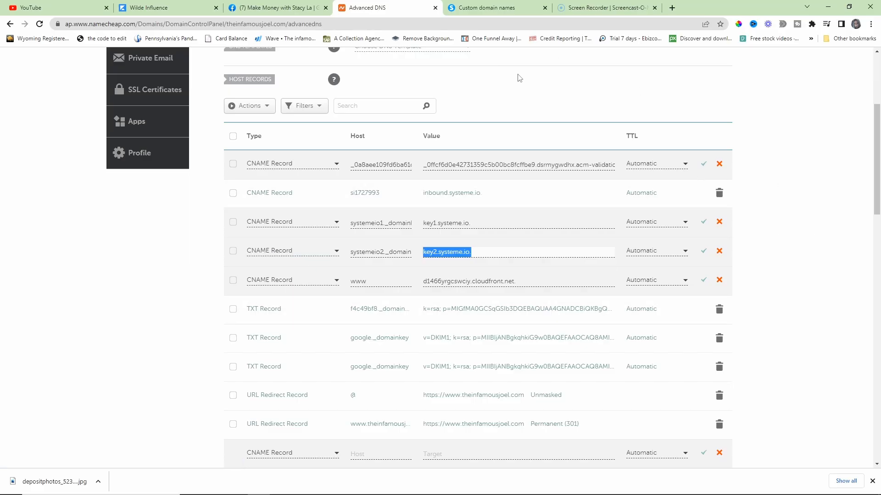
Switch back to systeme.io and close the domain's DNS configuration
{"action": "left_click", "coordinate": [490, 6]}
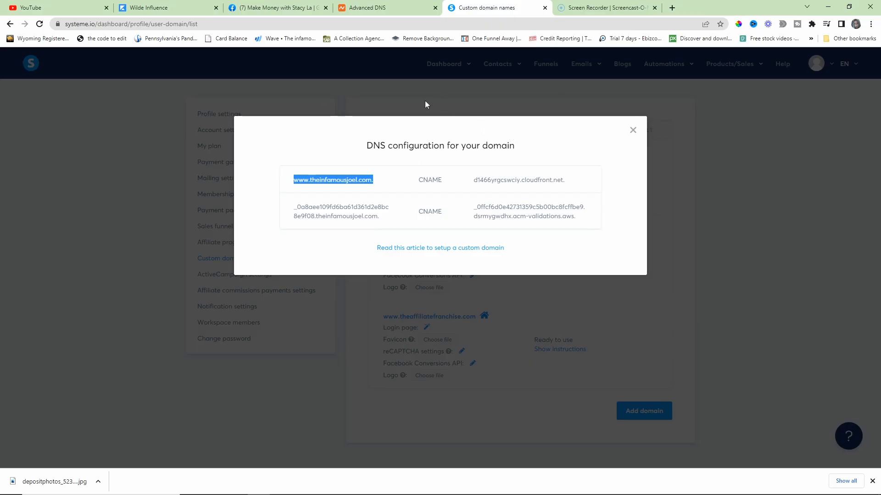
{"action": "left_click", "coordinate": [420, 160]}
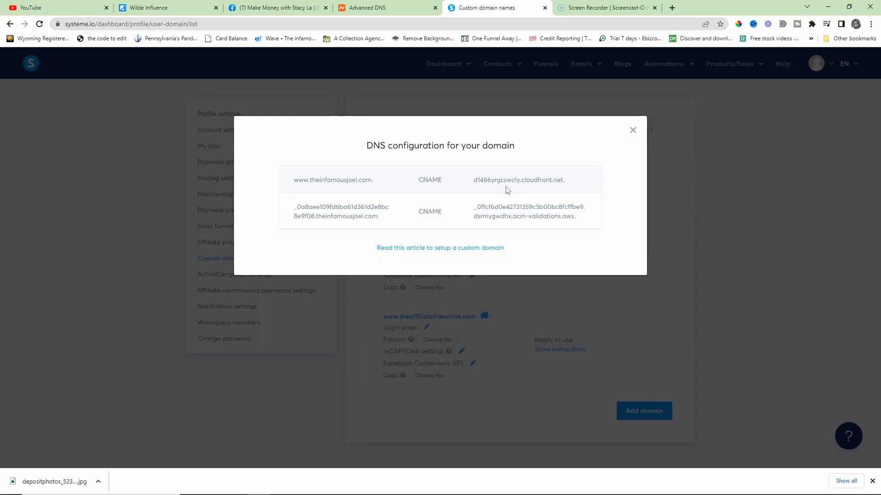
{"action": "left_click", "coordinate": [633, 130]}
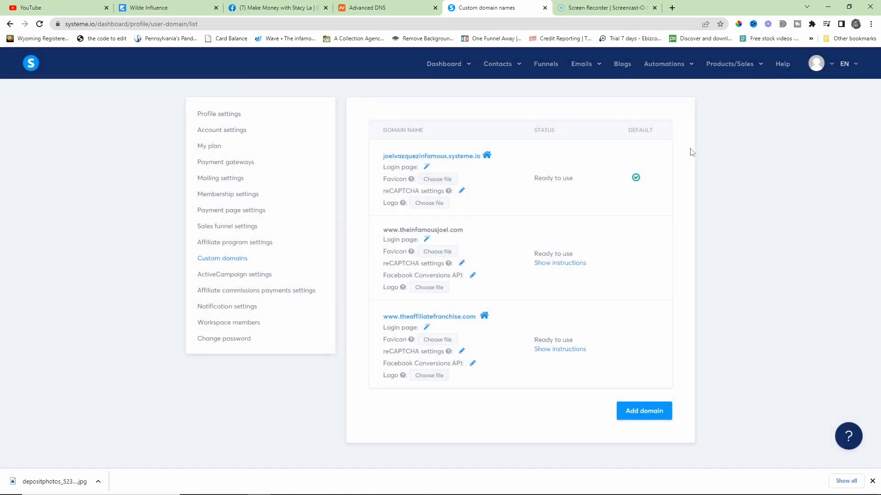
Open the contact form from systeme.io's help page and review its fields and the information to provide
{"action": "left_click", "coordinate": [782, 66]}
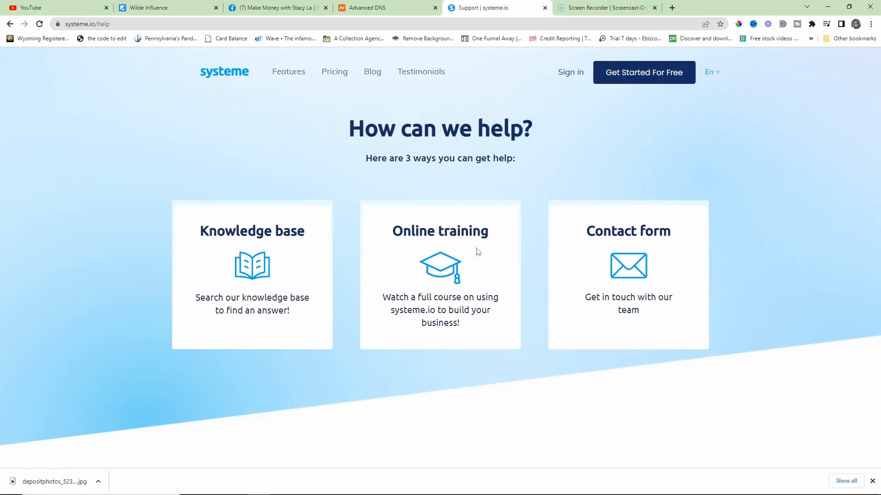
{"action": "left_click", "coordinate": [628, 274]}
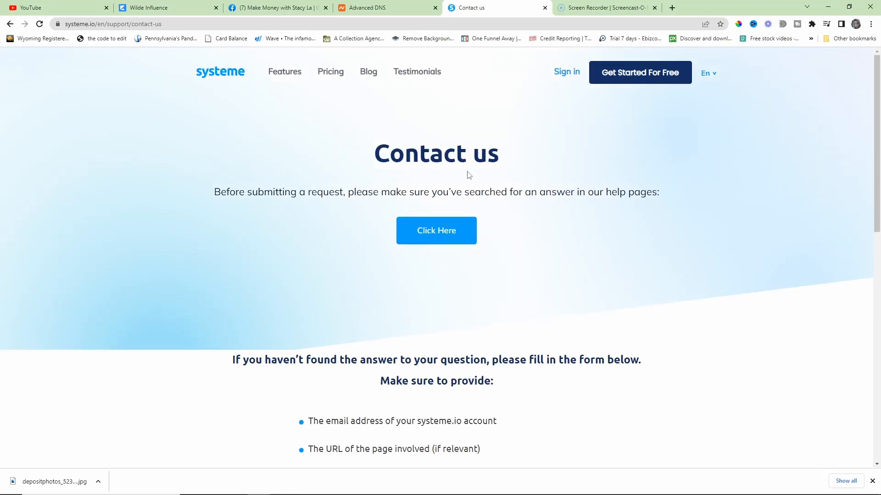
{"action": "scroll", "coordinate": [467, 175], "scroll_direction": "down", "scroll_amount": 3}
{"action": "scroll", "coordinate": [468, 176], "scroll_direction": "down", "scroll_amount": 5}
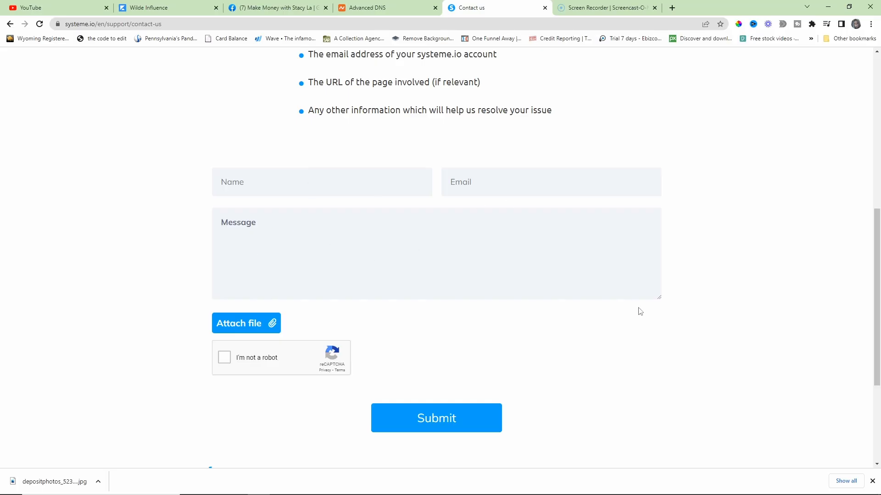
{"action": "scroll", "coordinate": [759, 256], "scroll_direction": "up", "scroll_amount": 7}
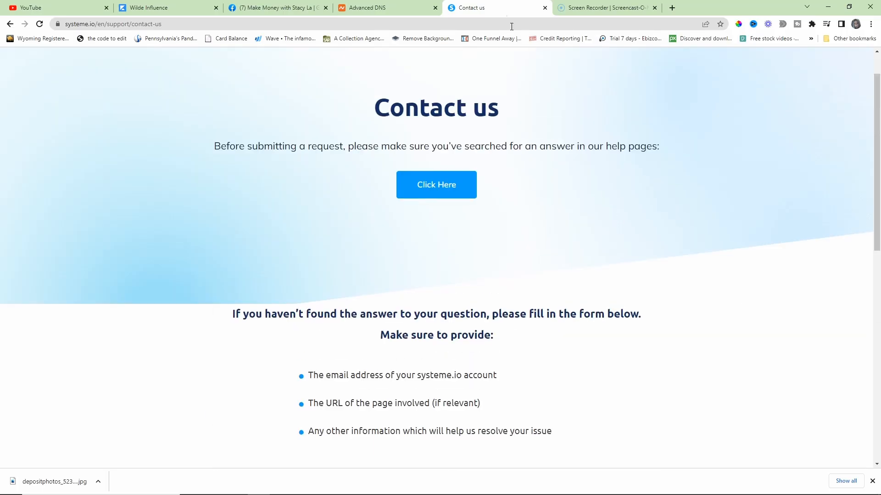
Switch back to Namecheap's Advanced DNS page and review the domain's host records
{"action": "left_click", "coordinate": [360, 7]}
{"action": "left_click", "coordinate": [291, 6]}
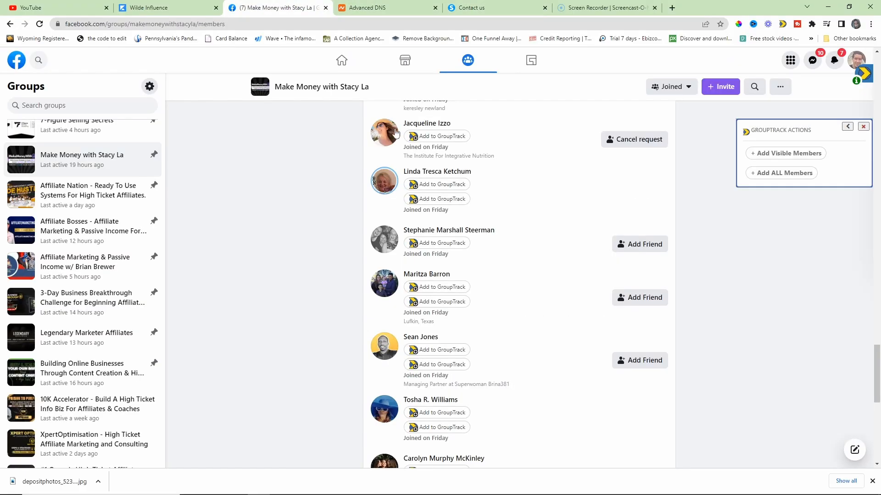
{"action": "left_click", "coordinate": [386, 7]}
{"action": "left_click", "coordinate": [830, 226]}
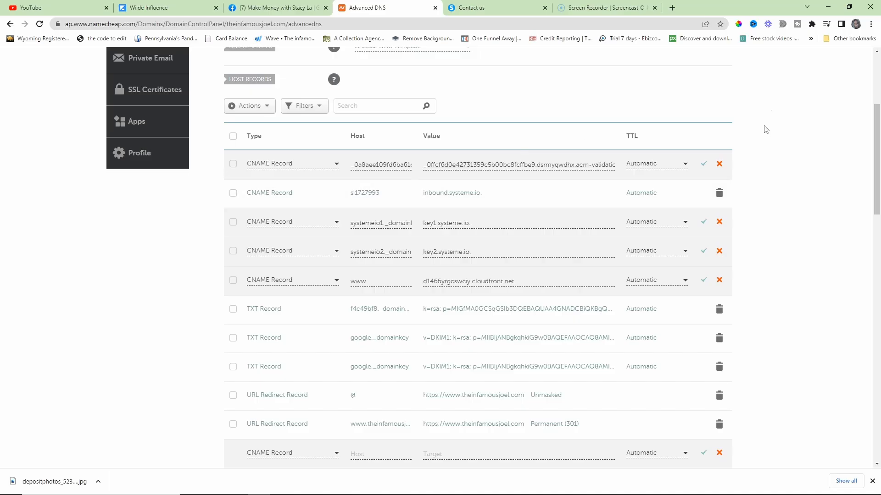
{"action": "scroll", "coordinate": [791, 112], "scroll_direction": "up", "scroll_amount": 4}
{"action": "scroll", "coordinate": [792, 232], "scroll_direction": "down", "scroll_amount": 3}
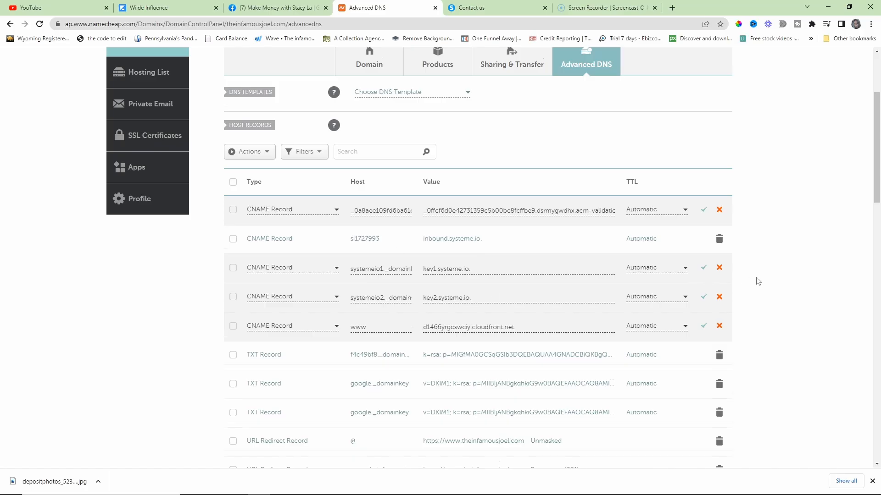
{"action": "scroll", "coordinate": [780, 276], "scroll_direction": "down", "scroll_amount": 3}
{"action": "scroll", "coordinate": [794, 274], "scroll_direction": "up", "scroll_amount": 5}
{"action": "scroll", "coordinate": [796, 275], "scroll_direction": "down", "scroll_amount": 3}
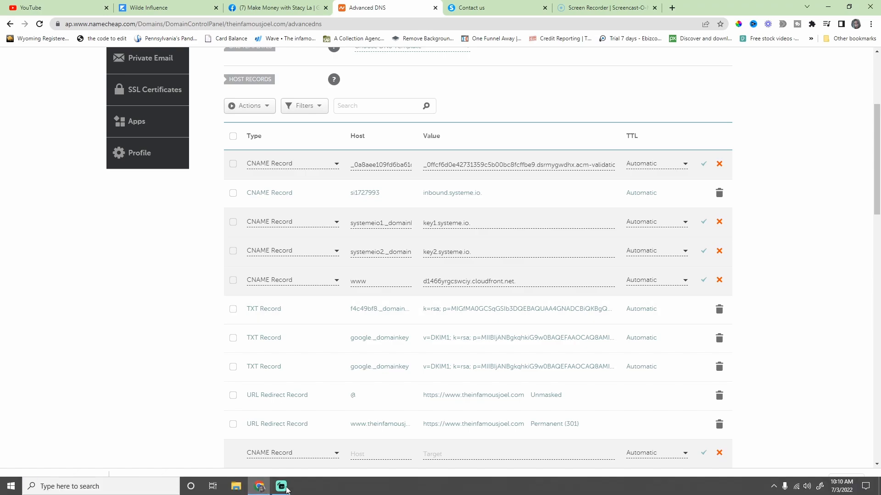
{"action": "left_click", "coordinate": [281, 486]}
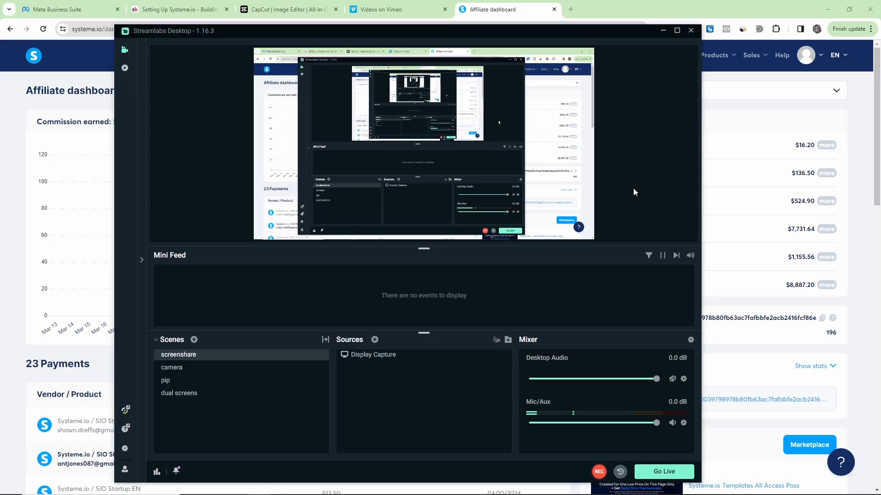
{"action": "left_click", "coordinate": [663, 30]}
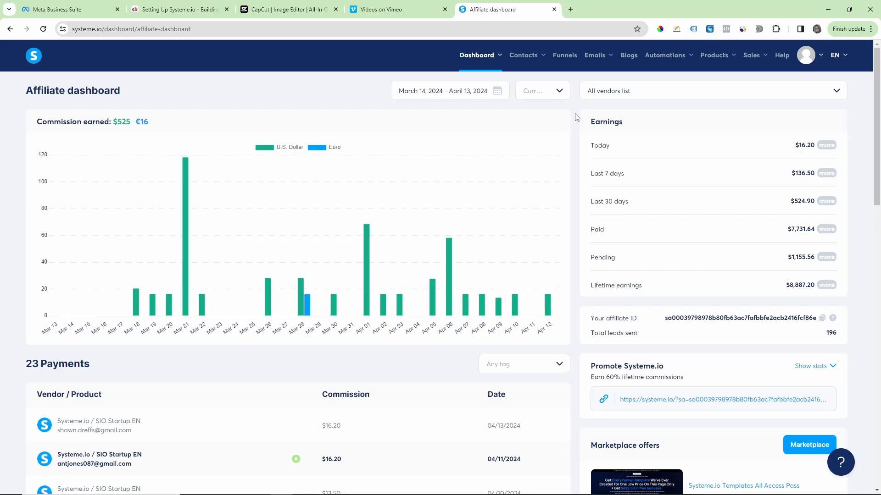
Open the Health Product #1 funnel in systeme.io, review its live squeeze page from headline to disclaimers, and close the page
{"action": "left_click", "coordinate": [565, 56]}
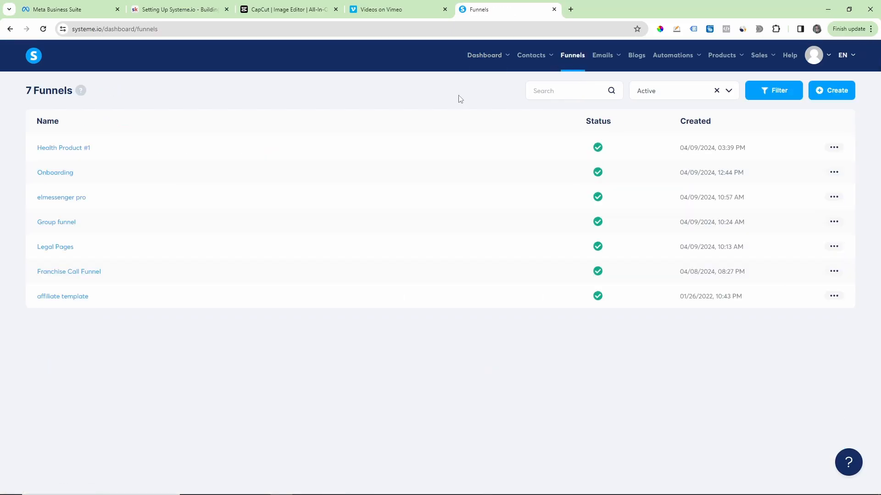
{"action": "left_click", "coordinate": [64, 149]}
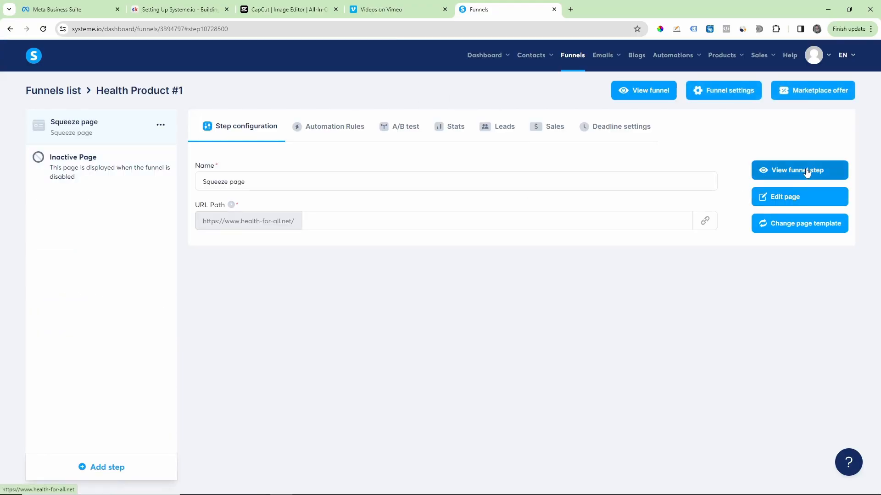
{"action": "left_click", "coordinate": [811, 174]}
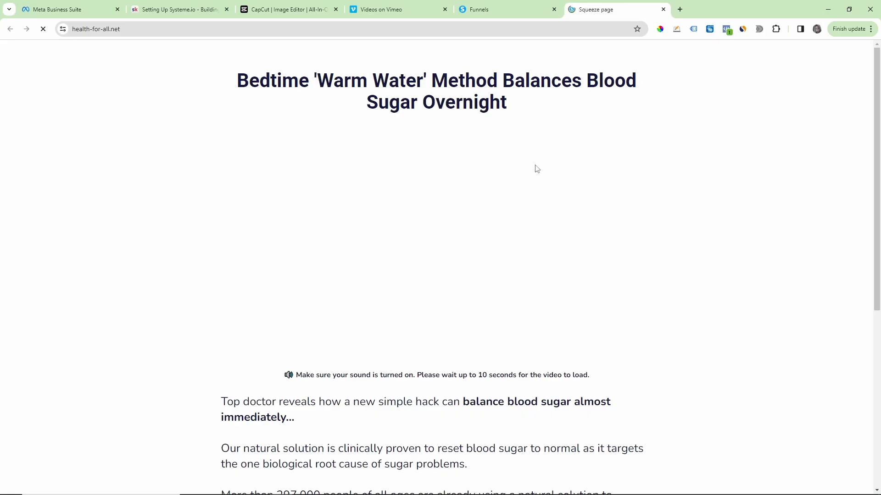
{"action": "scroll", "coordinate": [732, 183], "scroll_direction": "down", "scroll_amount": 8}
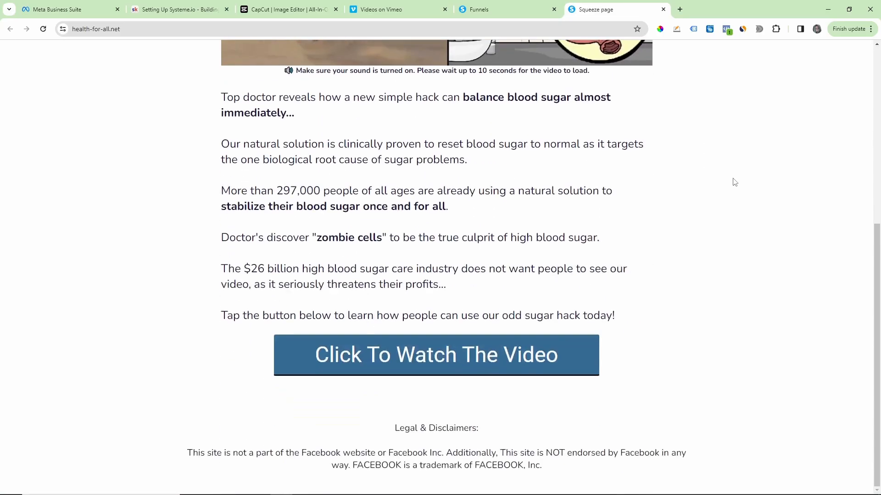
{"action": "scroll", "coordinate": [712, 175], "scroll_direction": "up", "scroll_amount": 7}
{"action": "scroll", "coordinate": [715, 175], "scroll_direction": "down", "scroll_amount": 6}
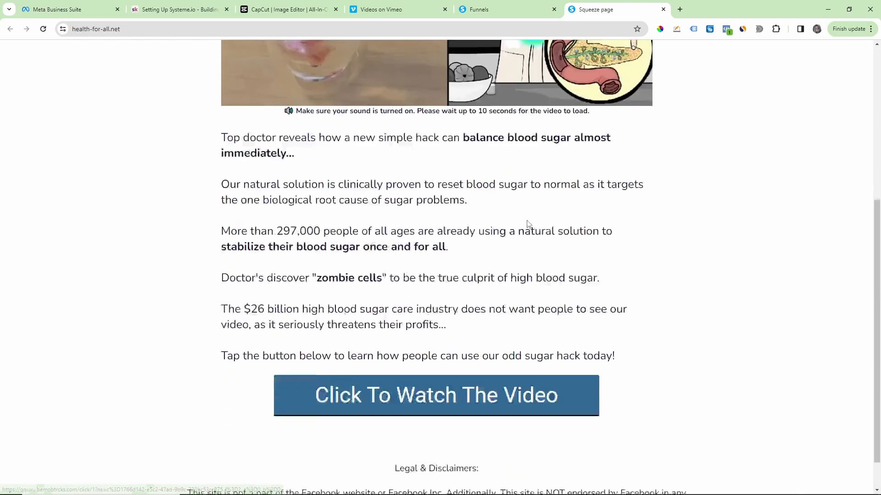
{"action": "scroll", "coordinate": [547, 74], "scroll_direction": "up", "scroll_amount": 6}
{"action": "left_click", "coordinate": [663, 9]}
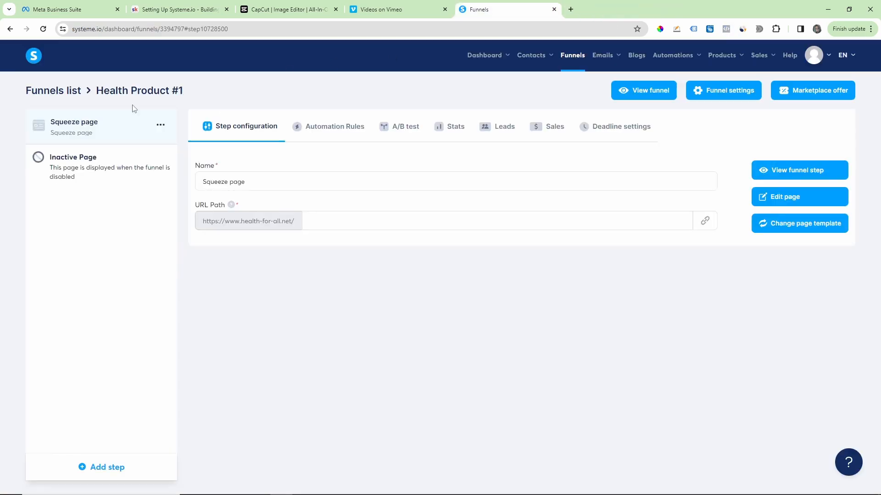
Highlight the Health Product #1 funnel's name and look through its live squeeze page again
{"action": "left_click_drag", "start_coordinate": [96, 91], "coordinate": [204, 94]}
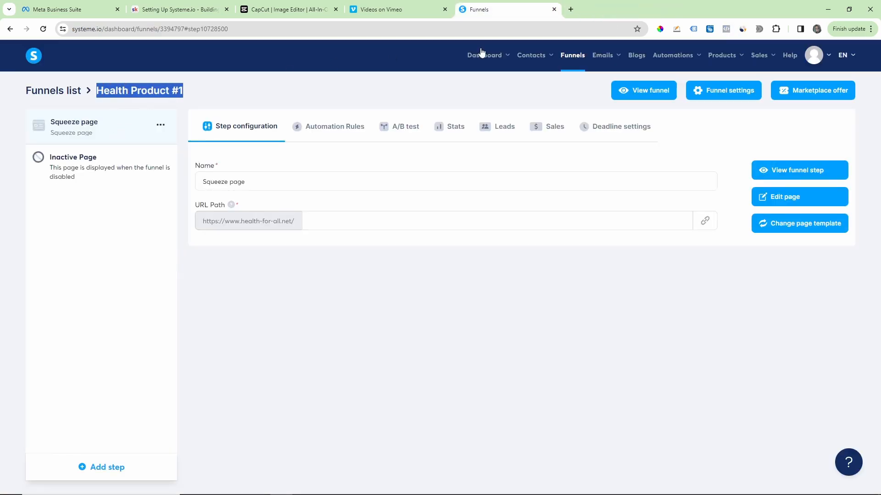
{"action": "left_click", "coordinate": [779, 178]}
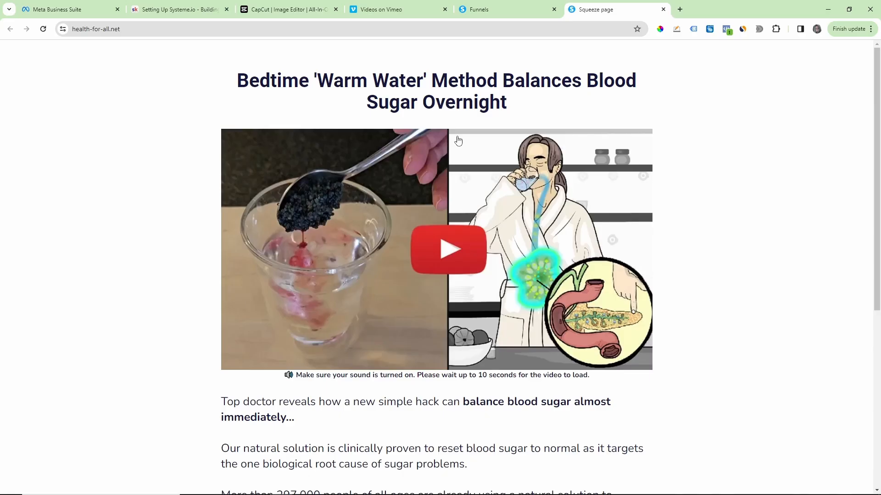
{"action": "scroll", "coordinate": [557, 155], "scroll_direction": "down", "scroll_amount": 5}
{"action": "scroll", "coordinate": [551, 159], "scroll_direction": "down", "scroll_amount": 2}
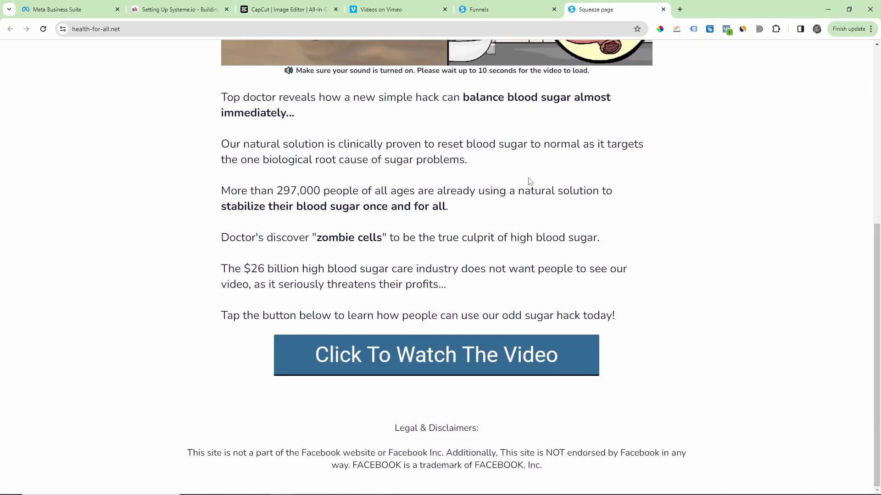
{"action": "scroll", "coordinate": [532, 183], "scroll_direction": "up", "scroll_amount": 4}
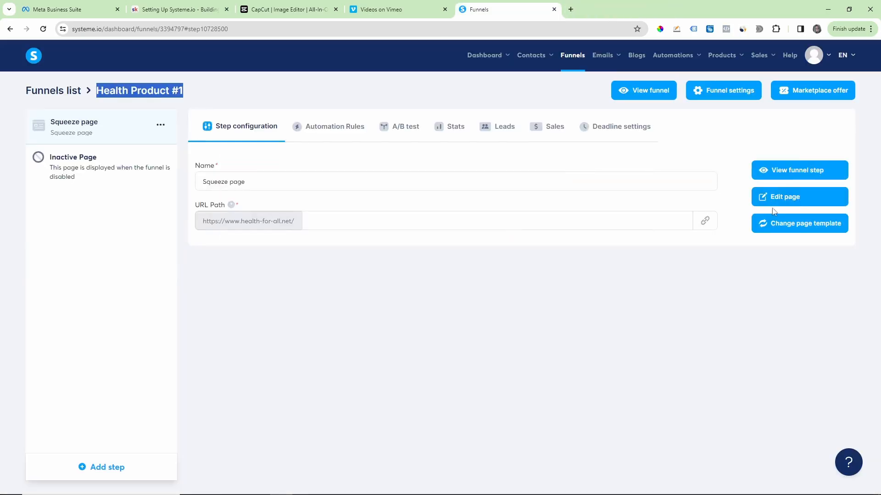
Open the squeeze page in the page editor, examine its image, text and button, and close the editor
{"action": "left_click", "coordinate": [812, 202]}
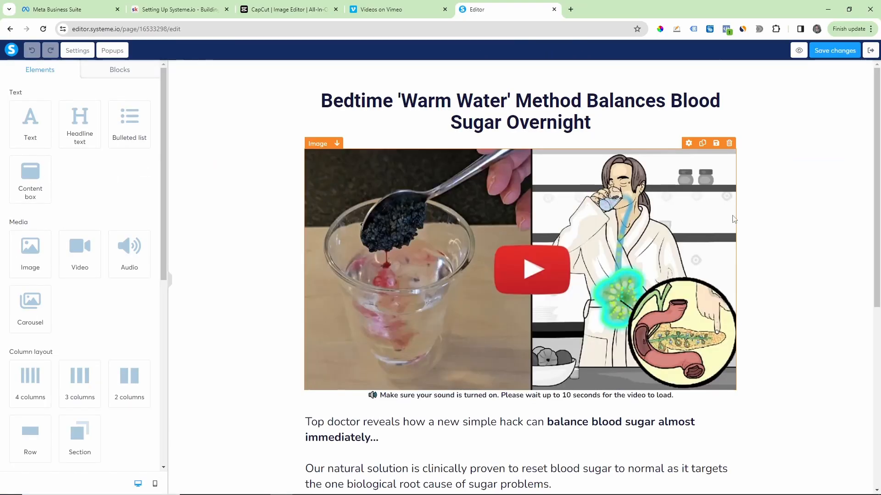
{"action": "scroll", "coordinate": [587, 208], "scroll_direction": "down", "scroll_amount": 7}
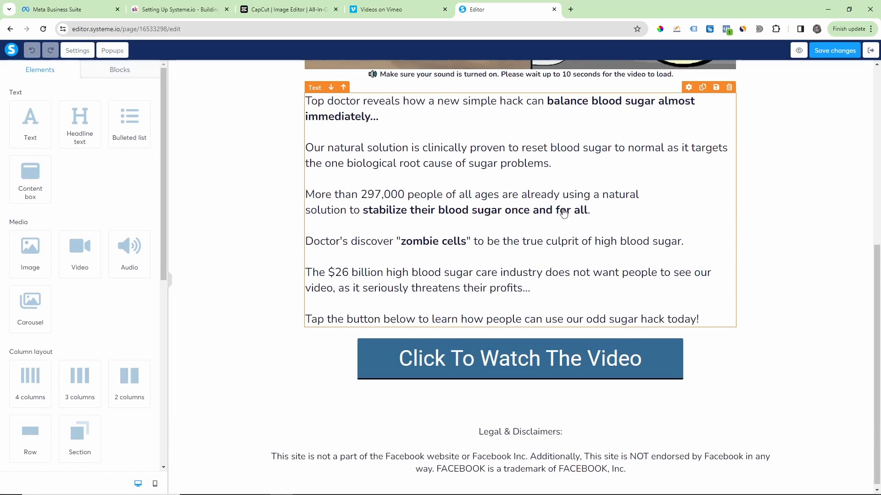
{"action": "scroll", "coordinate": [550, 207], "scroll_direction": "up", "scroll_amount": 3}
{"action": "scroll", "coordinate": [671, 297], "scroll_direction": "up", "scroll_amount": 4}
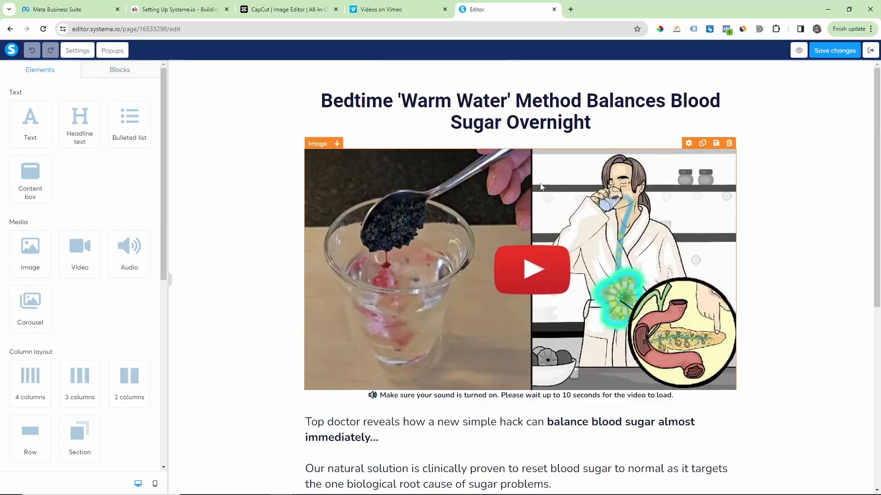
{"action": "left_click", "coordinate": [554, 10]}
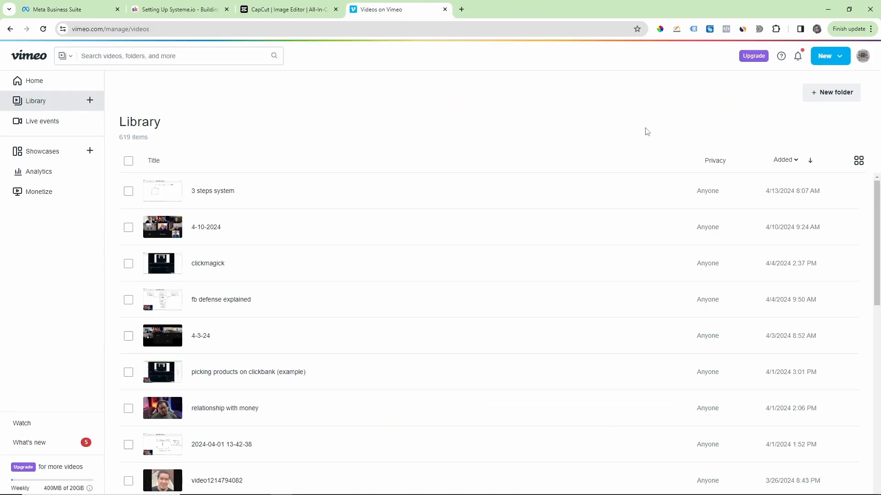
Open systeme.io's funnels list in a new browser tab
{"action": "left_click", "coordinate": [462, 10]}
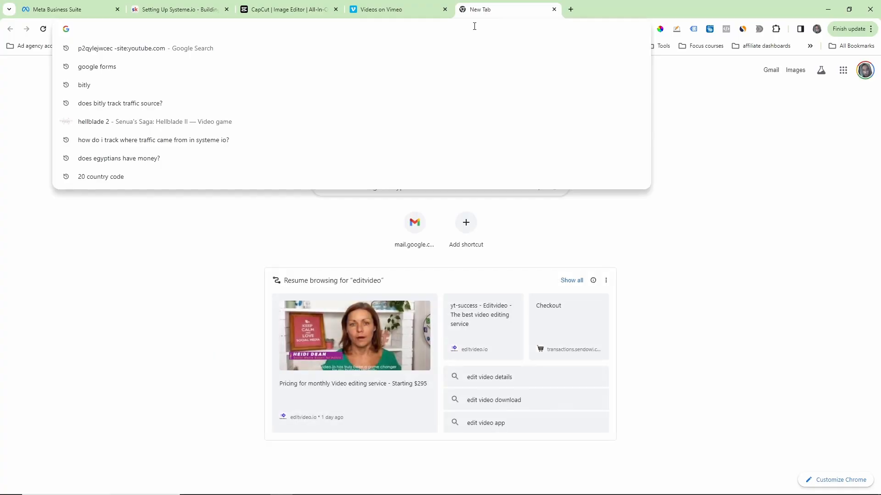
{"action": "type", "text": "system.e"}
{"action": "key", "text": "BackSpace"}
{"action": "key", "text": "BackSpace"}
{"action": "type", "text": "e"}
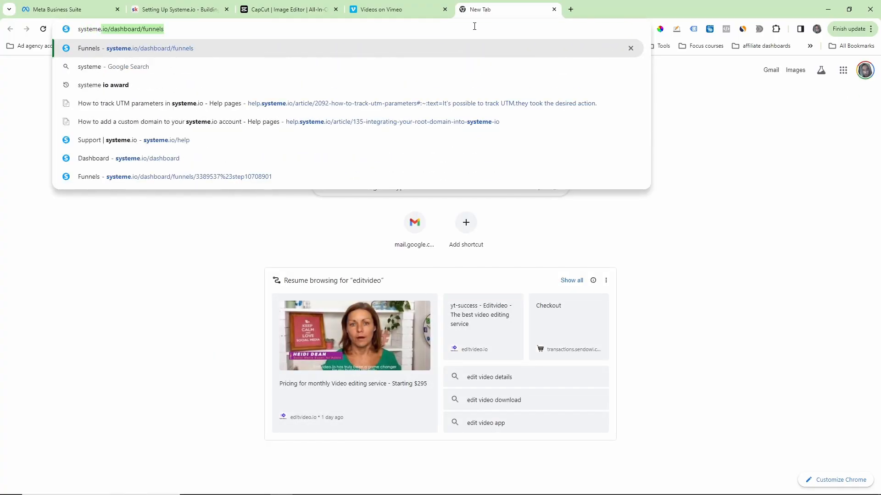
{"action": "key", "text": "Return"}
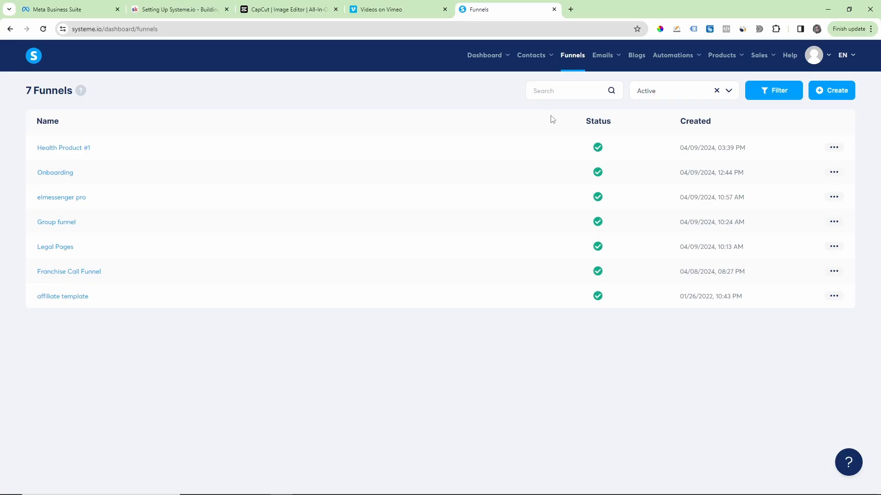
Open the workspace members section of the systeme.io account settings
{"action": "mouse_move", "coordinate": [814, 56]}
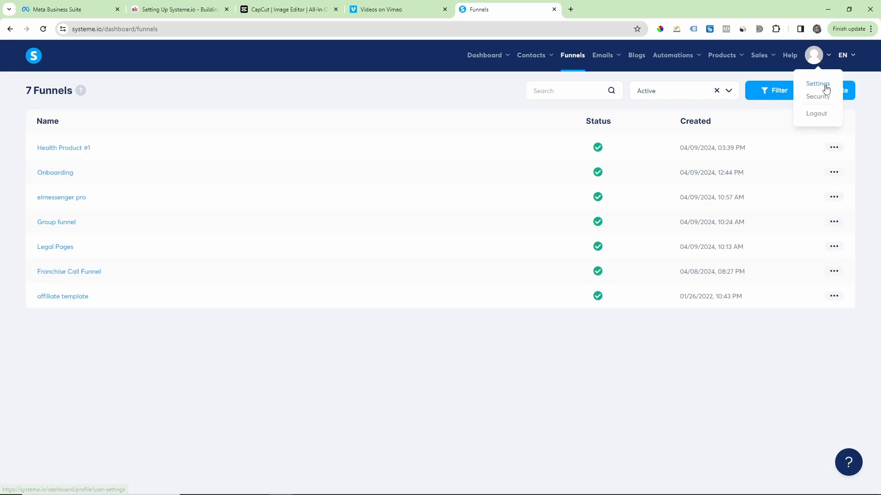
{"action": "left_click", "coordinate": [826, 88]}
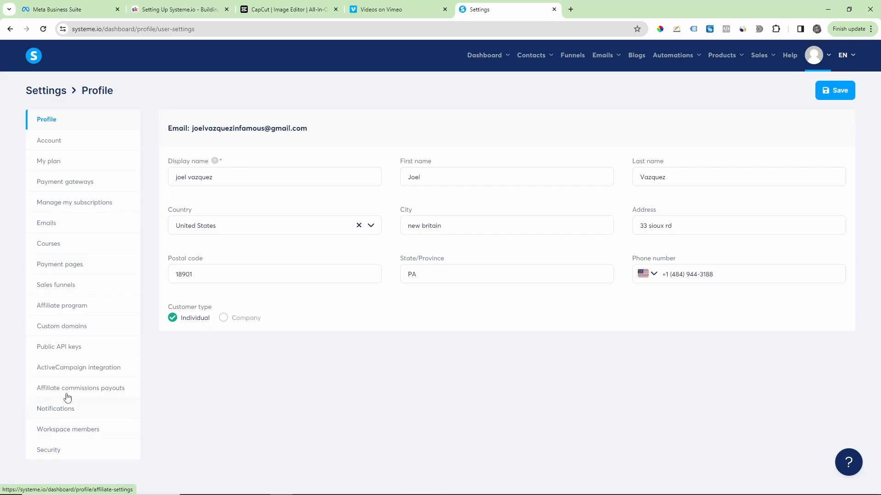
{"action": "left_click", "coordinate": [59, 429]}
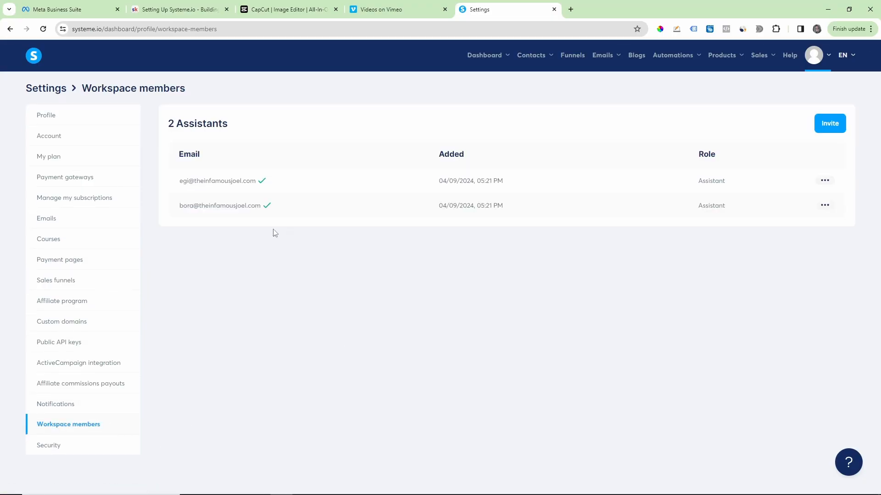
Circle the two assistants' email entries in red with the page-drawing extension and close the drawing overlay
{"action": "left_click", "coordinate": [677, 29]}
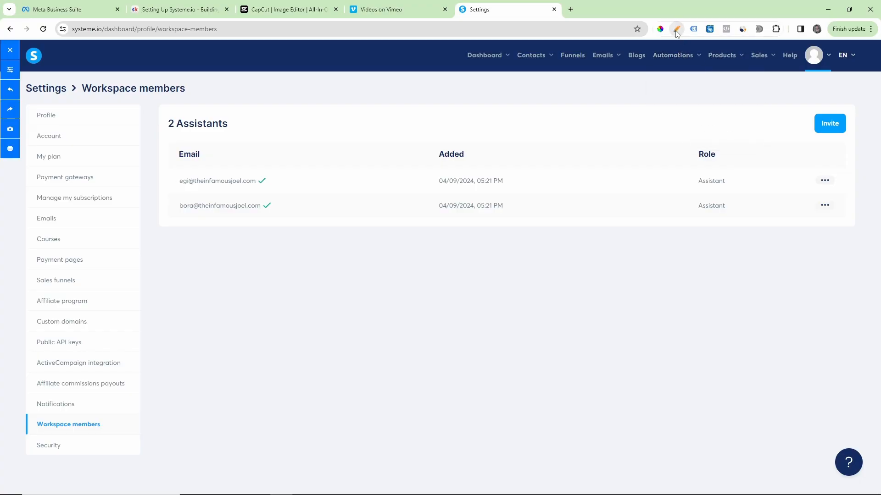
{"action": "mouse_move", "coordinate": [208, 166]}
{"action": "left_mouse_down"}
{"action": "mouse_move", "coordinate": [163, 214]}
{"action": "mouse_move", "coordinate": [204, 163]}
{"action": "left_mouse_up"}
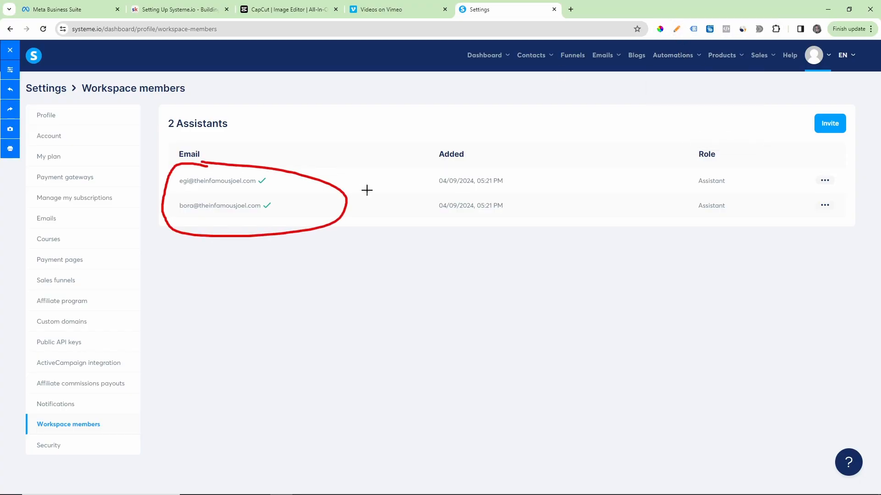
{"action": "left_click", "coordinate": [10, 50]}
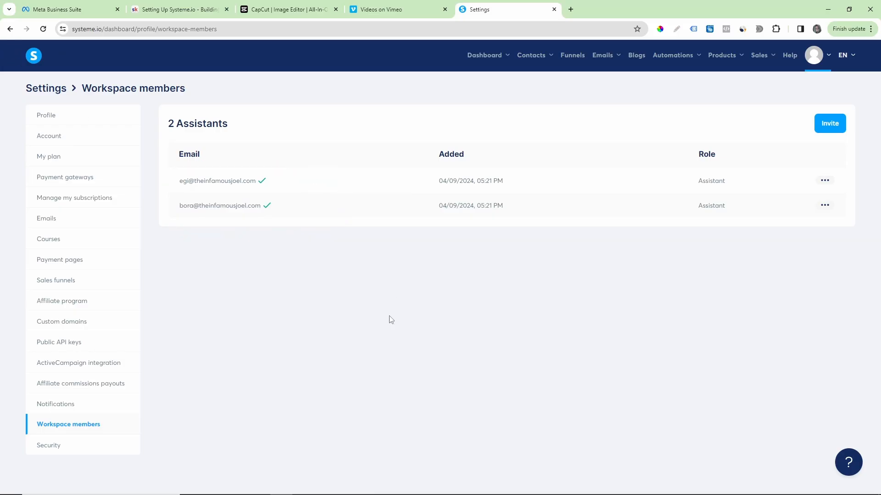
Return to the Health Product #1 funnel and review the full length of its live squeeze page
{"action": "left_click", "coordinate": [572, 56]}
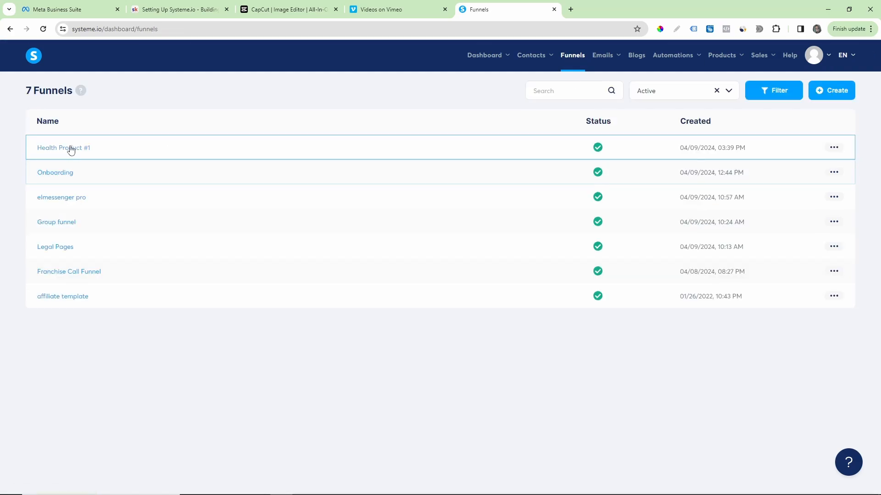
{"action": "left_click", "coordinate": [71, 149]}
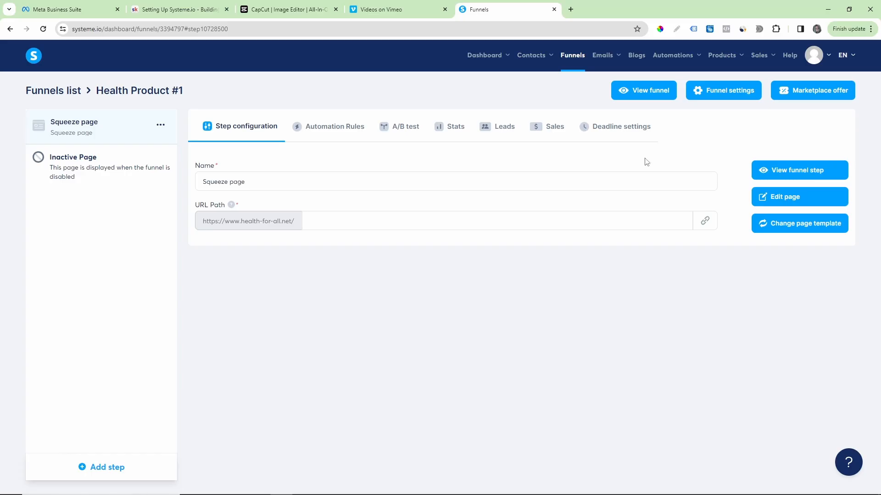
{"action": "left_click", "coordinate": [796, 170]}
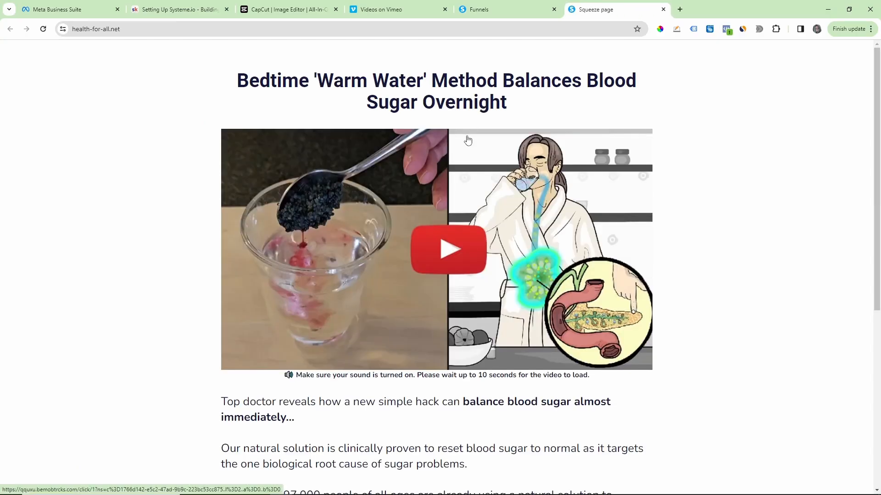
{"action": "scroll", "coordinate": [589, 147], "scroll_direction": "down", "scroll_amount": 6}
{"action": "scroll", "coordinate": [480, 285], "scroll_direction": "up", "scroll_amount": 6}
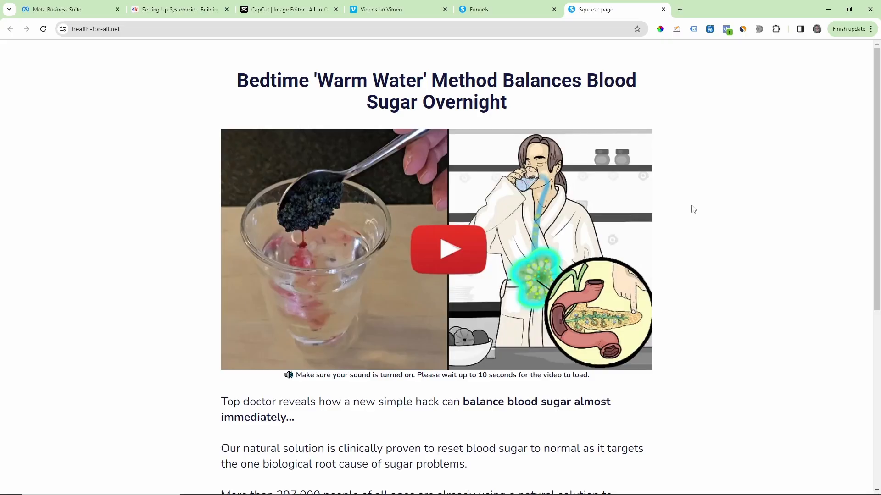
{"action": "scroll", "coordinate": [691, 209], "scroll_direction": "down", "scroll_amount": 5}
{"action": "scroll", "coordinate": [690, 209], "scroll_direction": "up", "scroll_amount": 5}
{"action": "scroll", "coordinate": [690, 209], "scroll_direction": "down", "scroll_amount": 7}
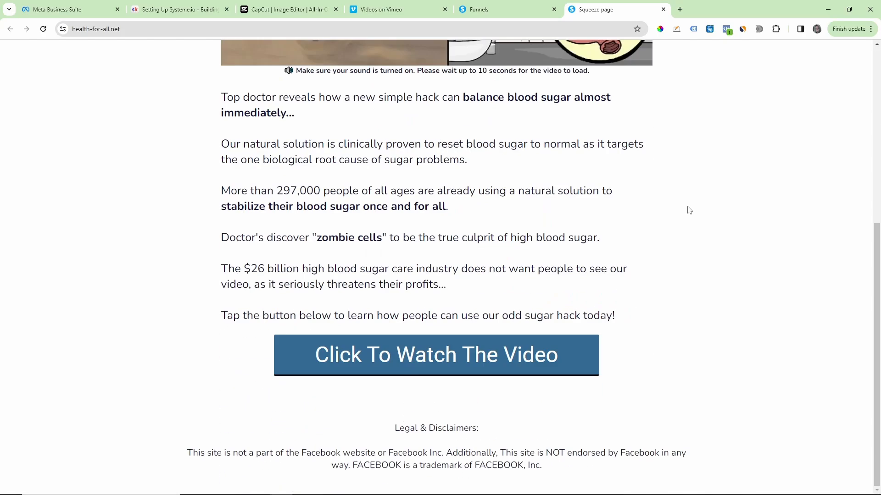
{"action": "scroll", "coordinate": [689, 210], "scroll_direction": "up", "scroll_amount": 6}
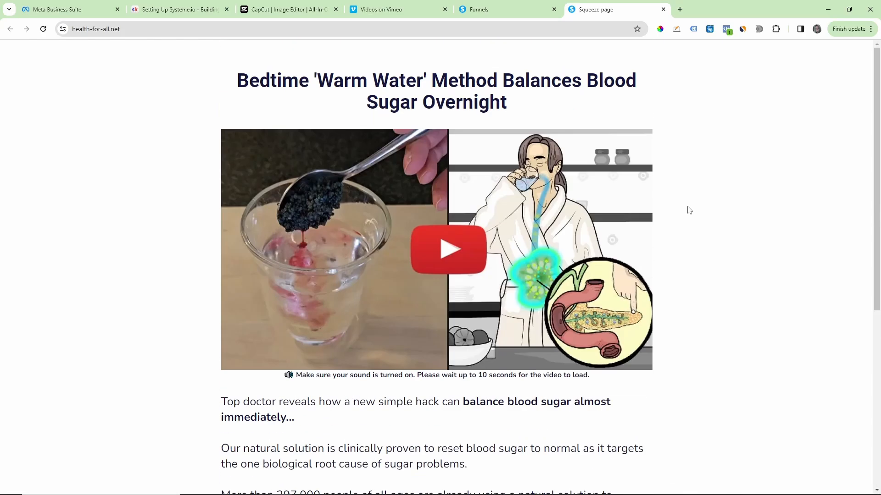
Reread the live squeeze page from the headline to the legal disclaimers, then close it to return to the Health Product #1 step configuration
{"action": "scroll", "coordinate": [689, 210], "scroll_direction": "down", "scroll_amount": 6}
{"action": "scroll", "coordinate": [689, 210], "scroll_direction": "down", "scroll_amount": 1}
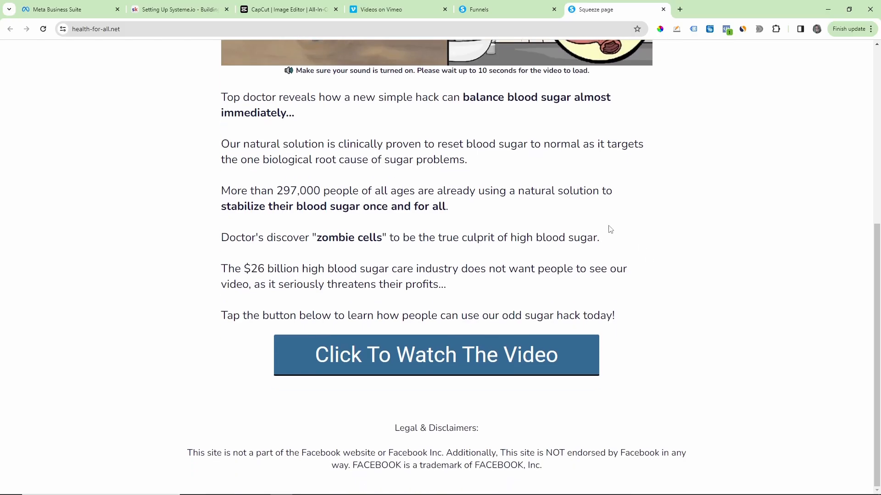
{"action": "scroll", "coordinate": [769, 252], "scroll_direction": "up", "scroll_amount": 6}
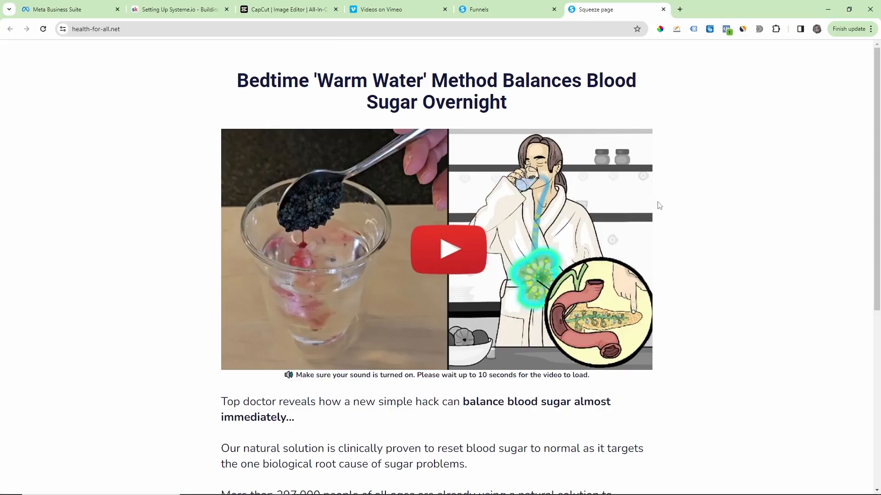
{"action": "scroll", "coordinate": [695, 202], "scroll_direction": "down", "scroll_amount": 4}
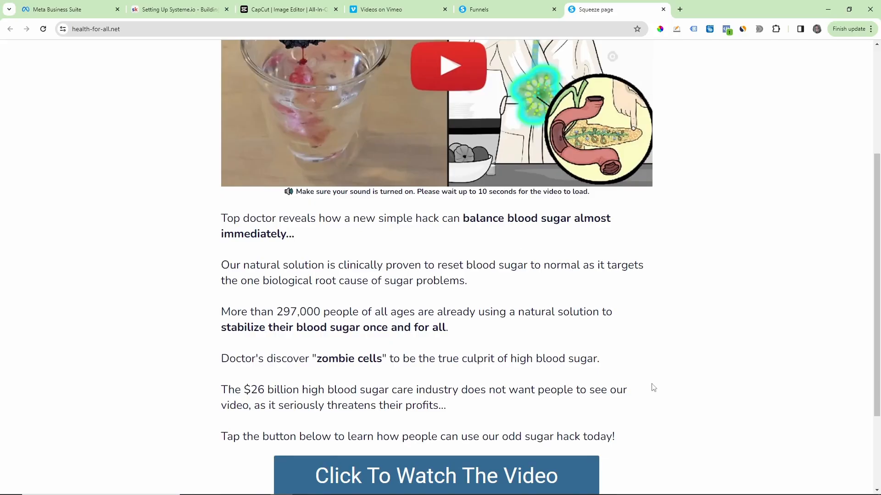
{"action": "scroll", "coordinate": [662, 382], "scroll_direction": "up", "scroll_amount": 4}
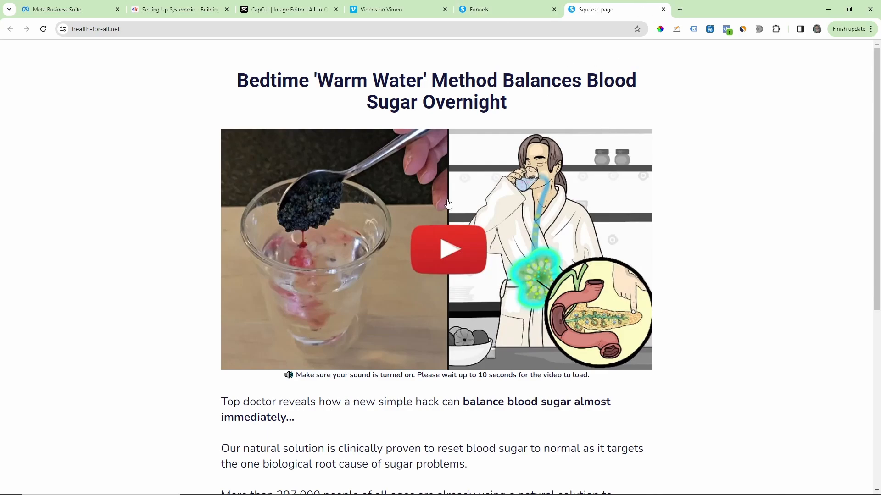
{"action": "left_click", "coordinate": [663, 9]}
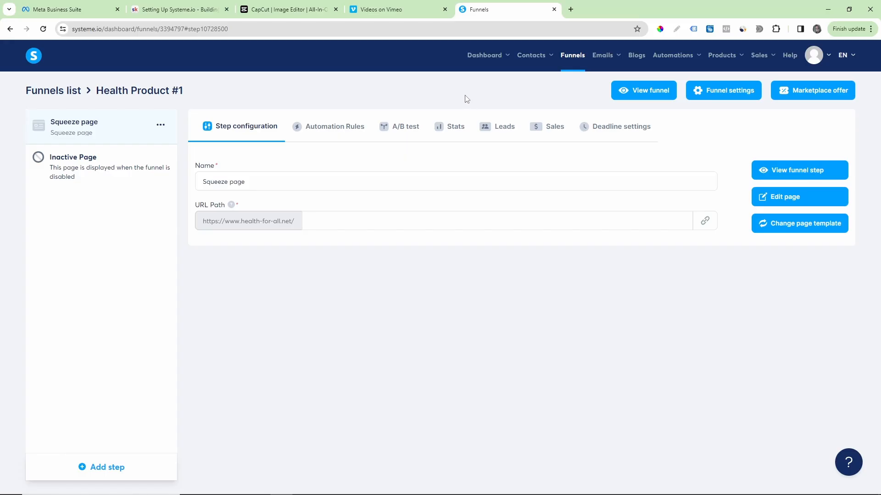
{"action": "mouse_move", "coordinate": [815, 55]}
{"action": "mouse_move", "coordinate": [275, 494]}
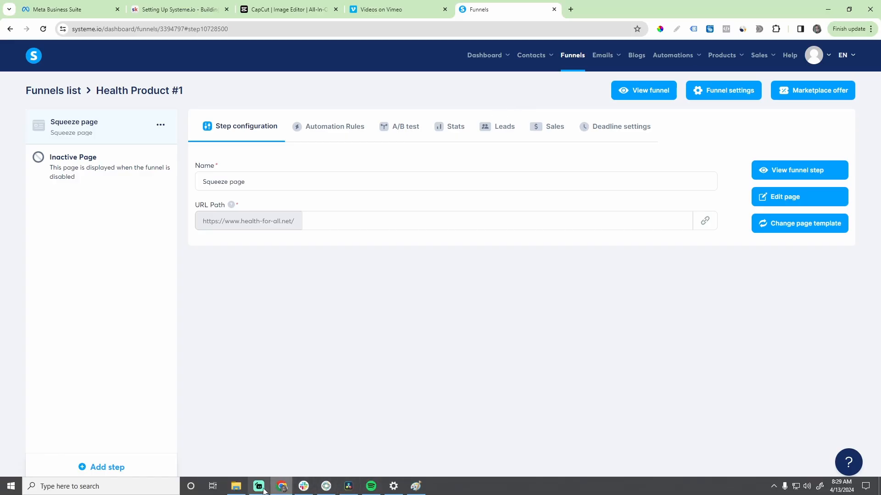